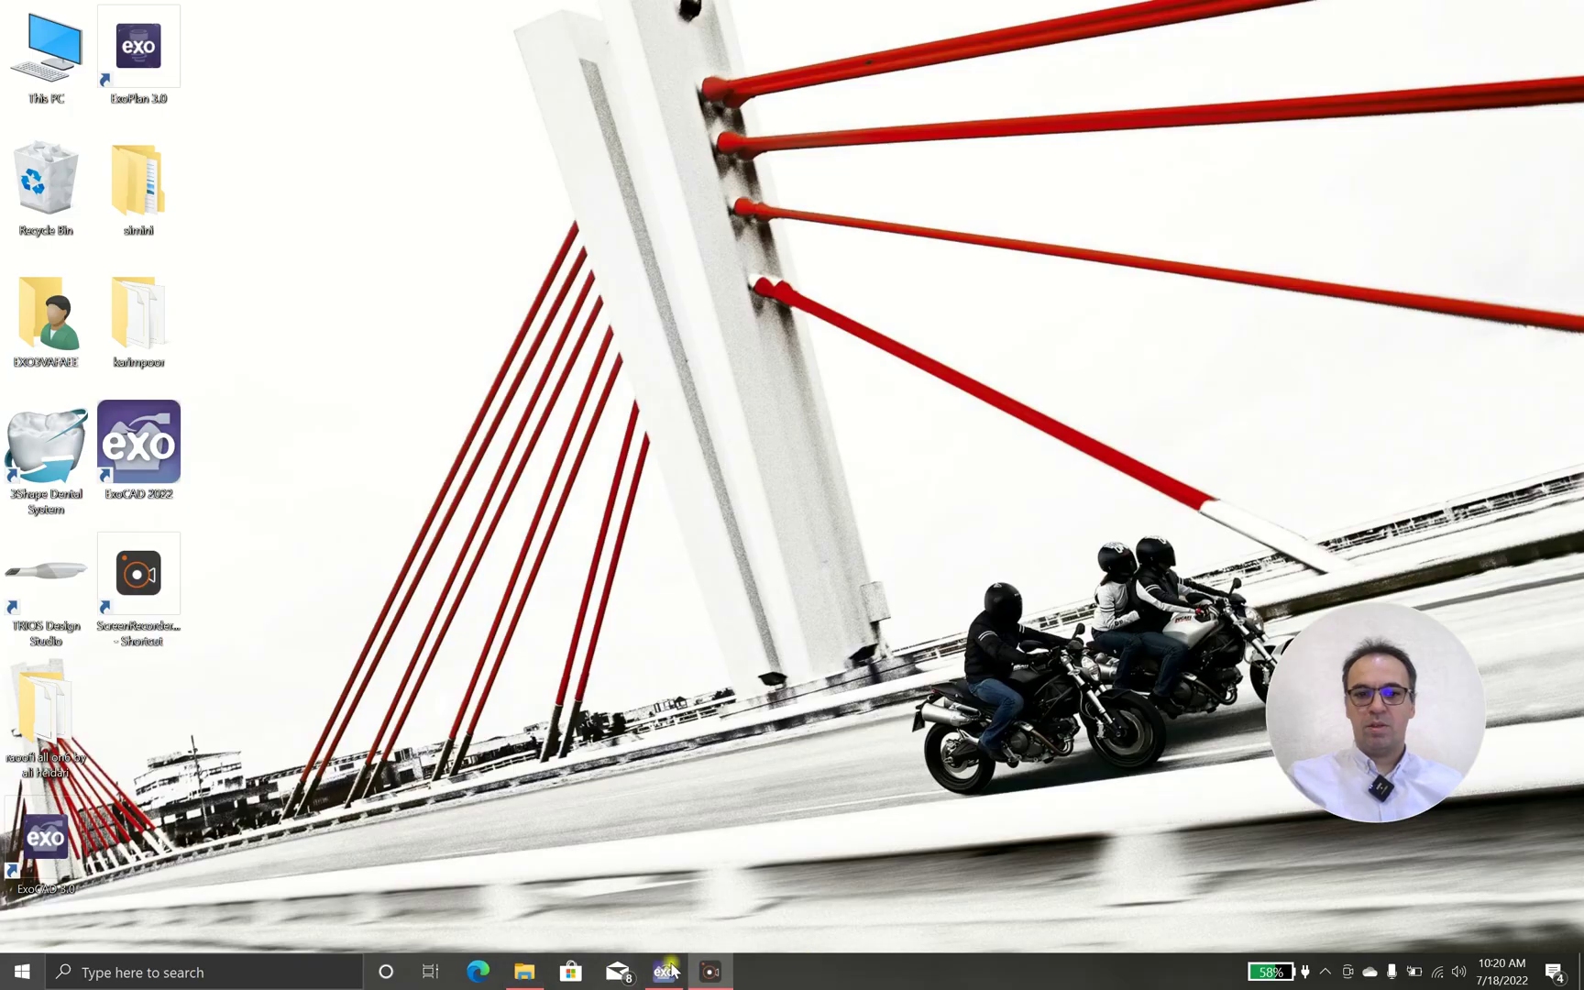
Bring the bridge exocad model folder window back up from the taskbar
left_click(524, 972)
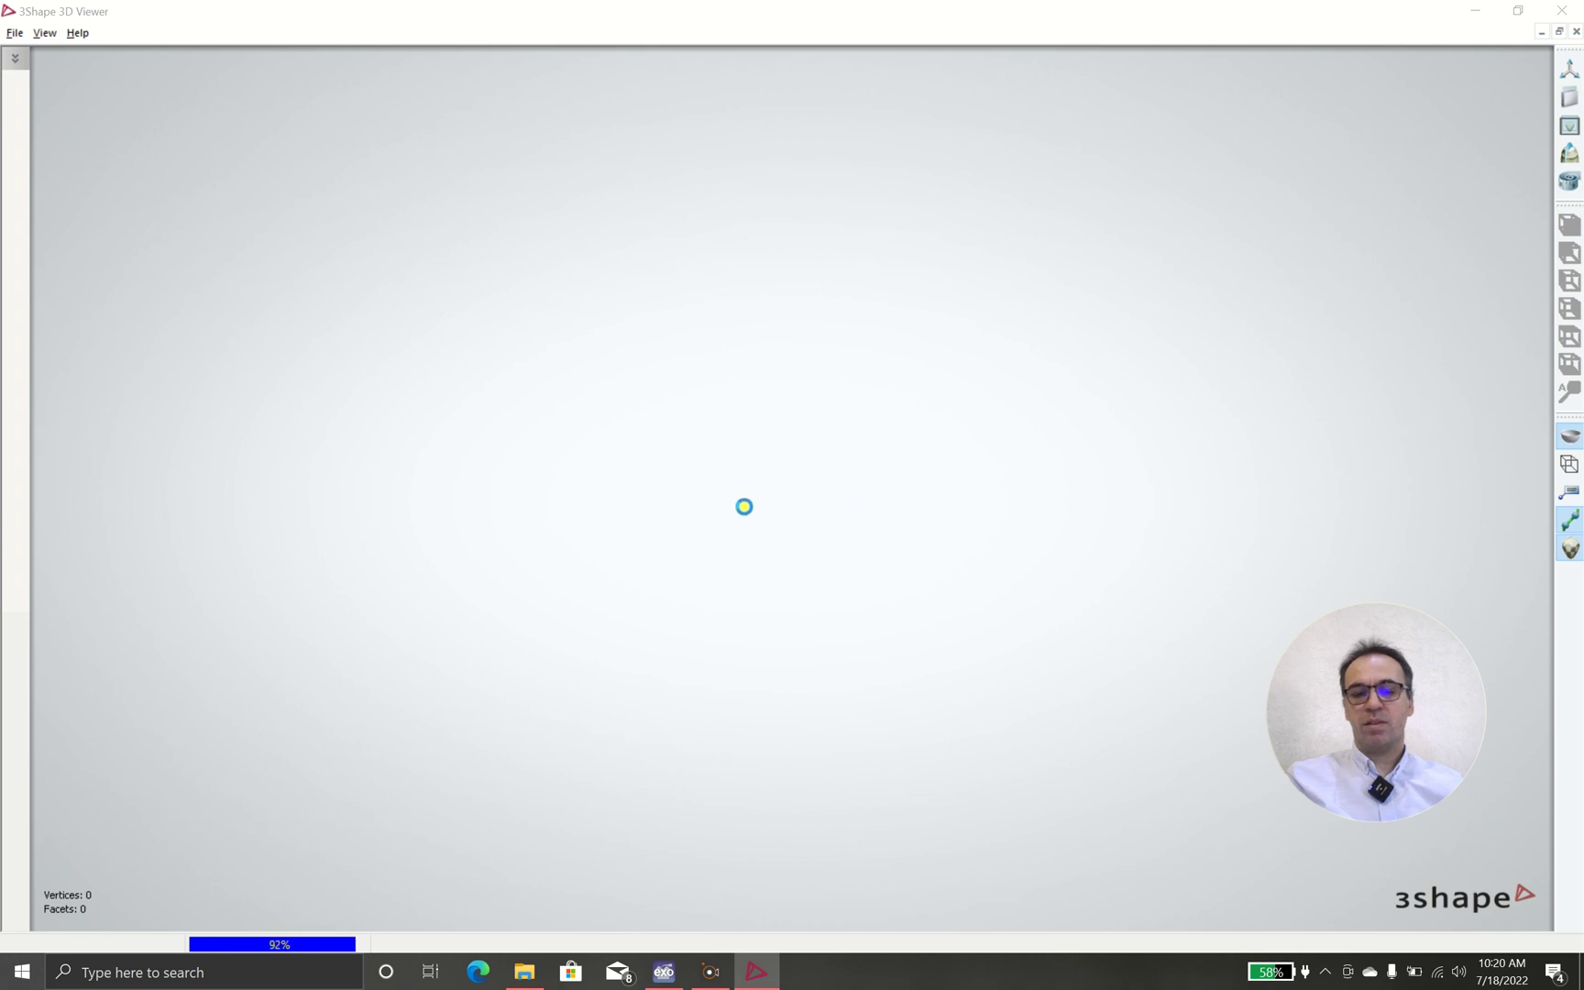
Rotate the upper jaw scan to an occlusal view, then minimize the viewer and return to exocad
right_click_drag(661, 608, 729, 384)
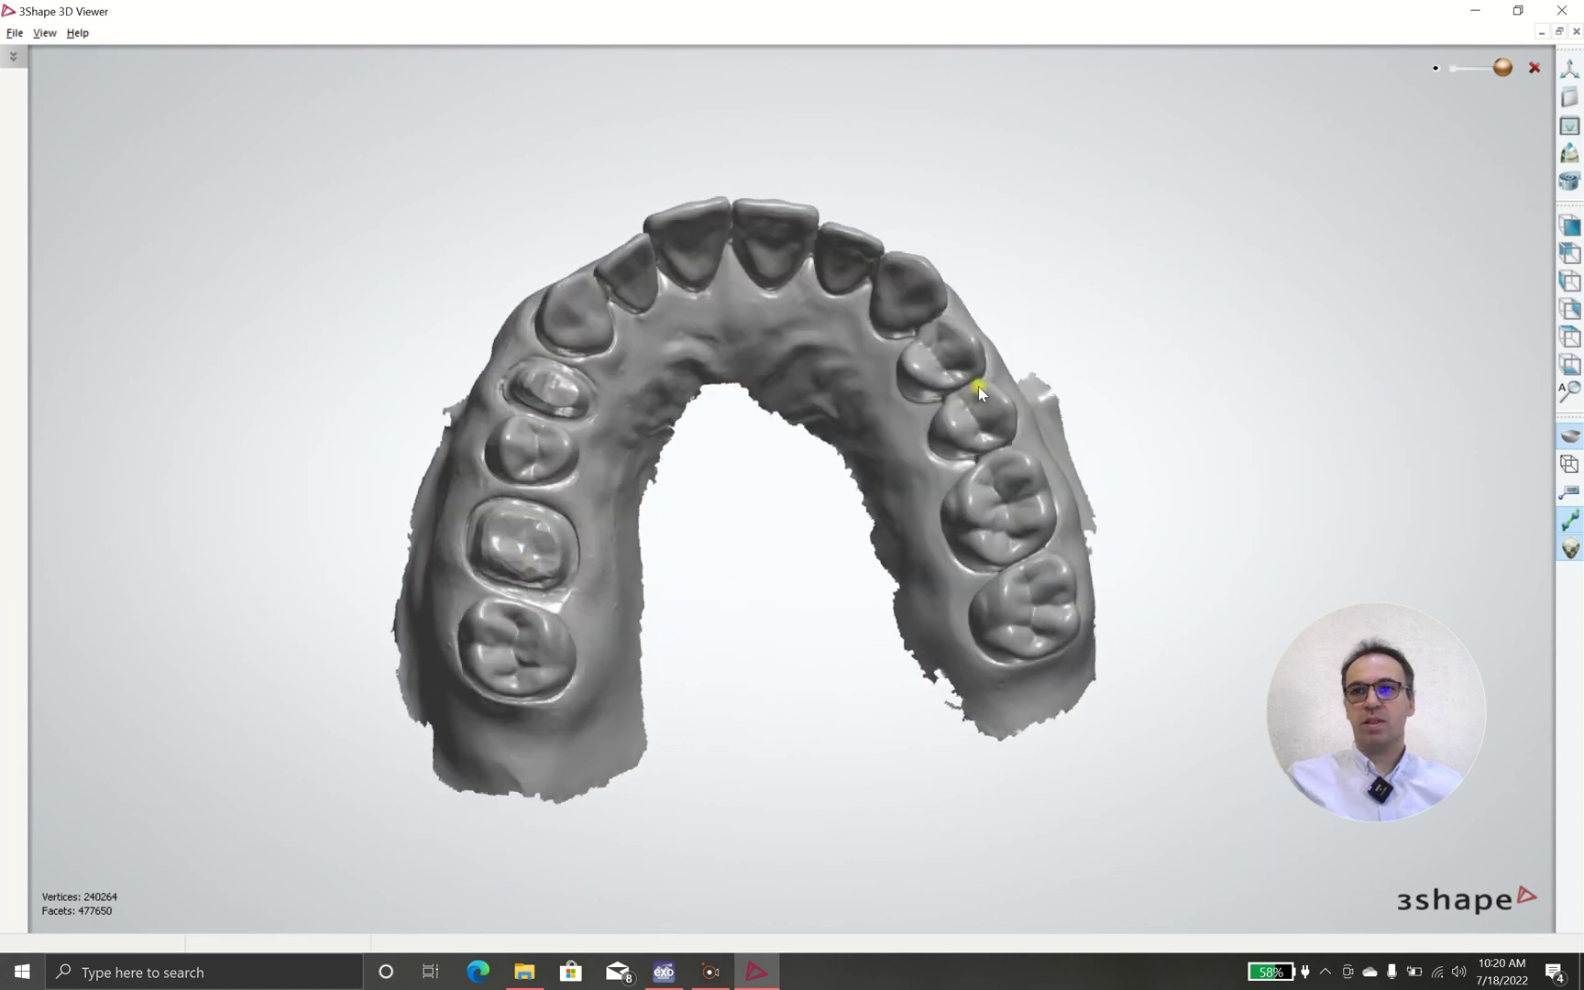
left_click(1475, 16)
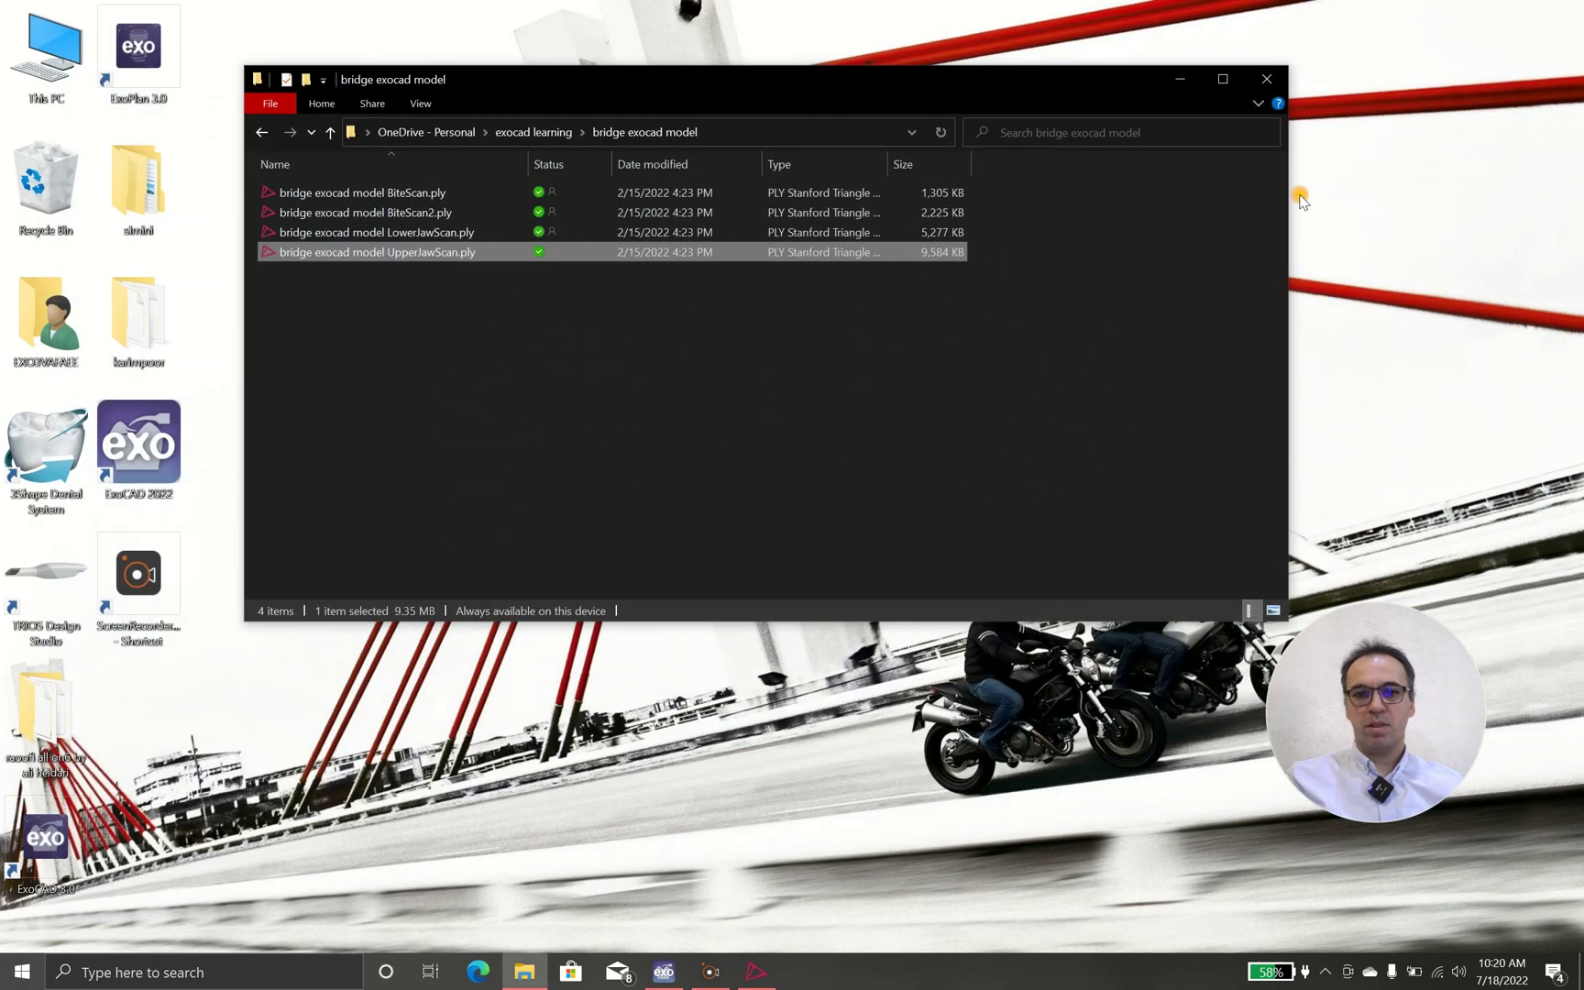
left_click(678, 962)
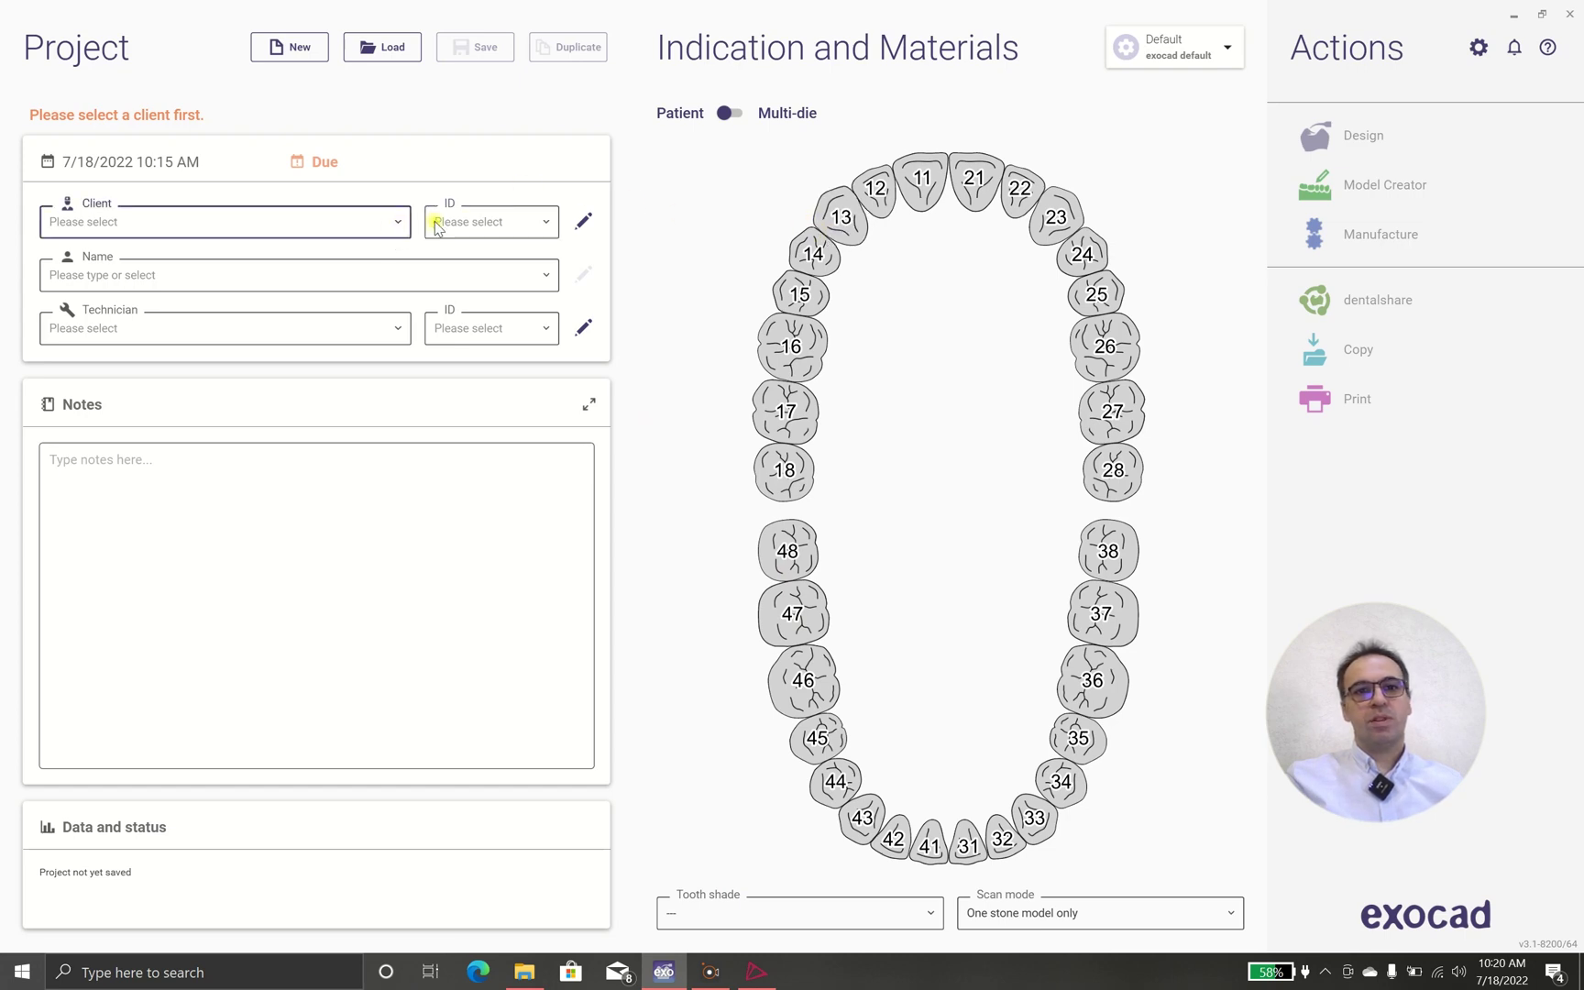
Create a new client with the client's full name and accept them as the project client (ID 00002)
left_click(396, 223)
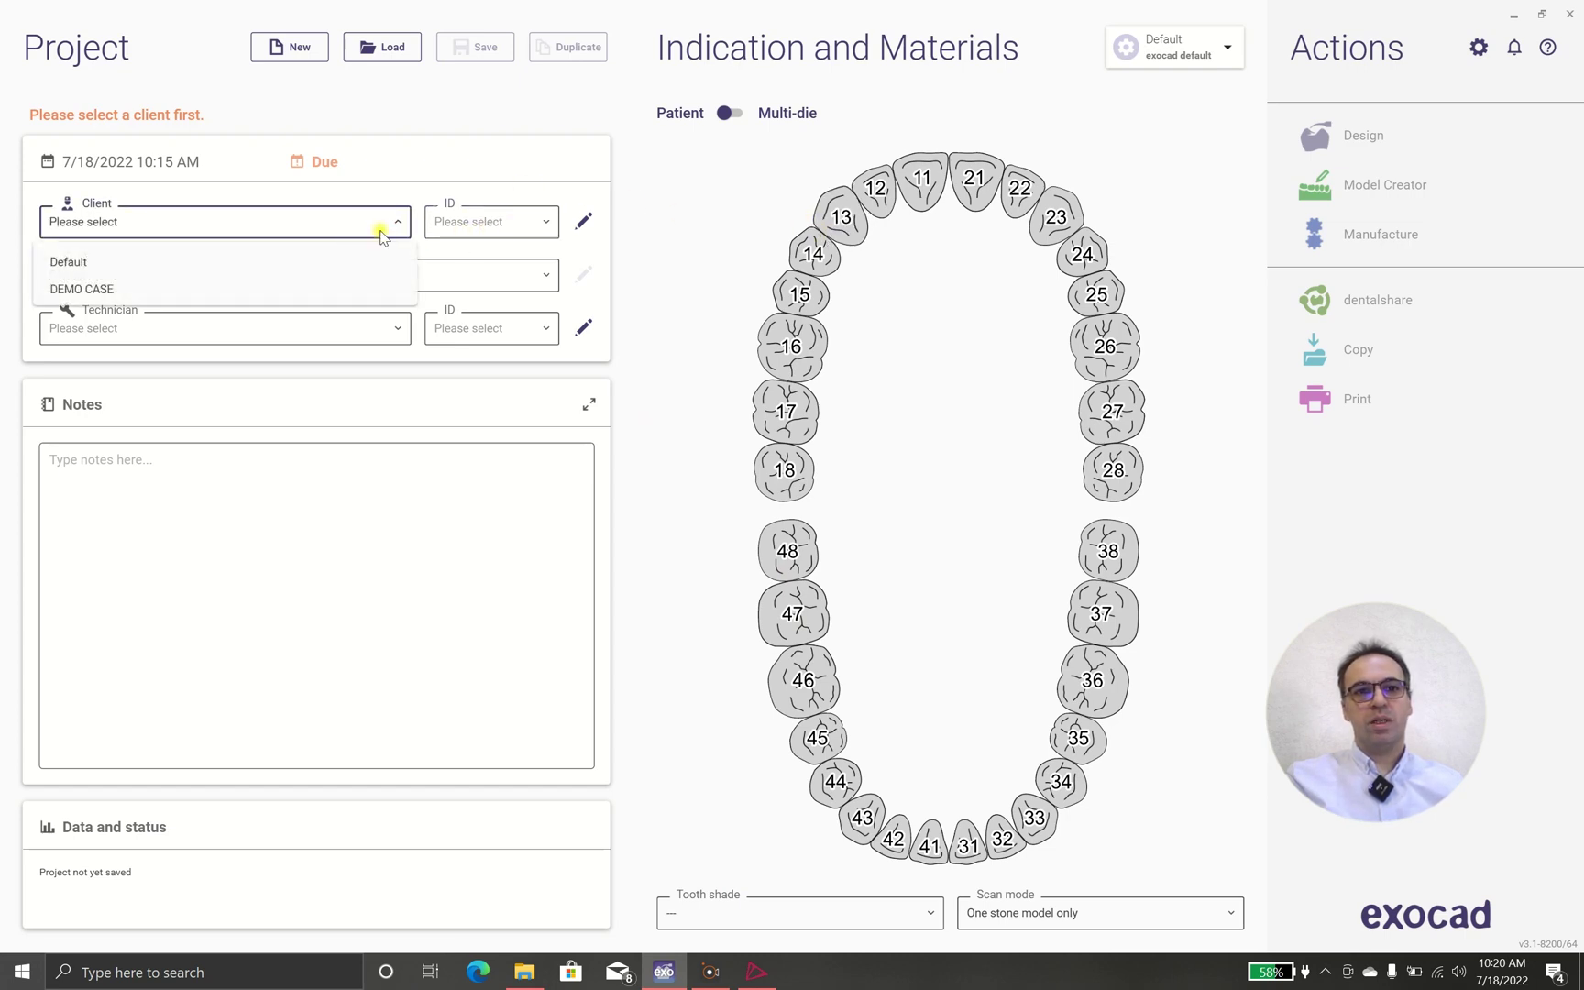
left_click(583, 224)
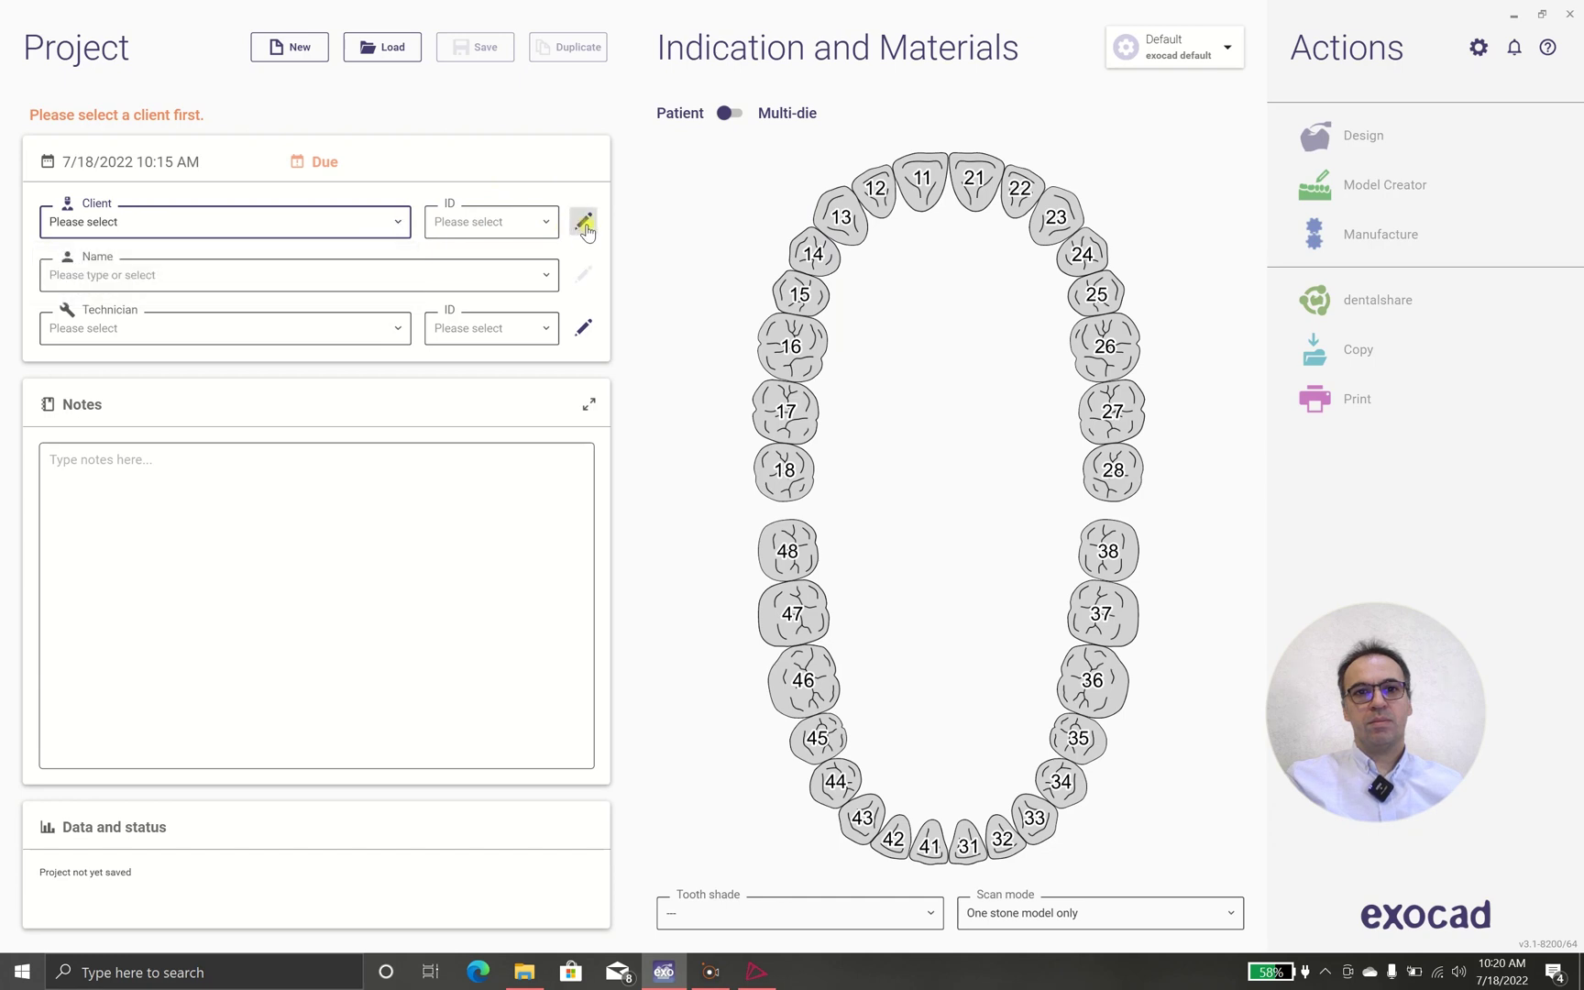
left_click(585, 224)
left_click(173, 187)
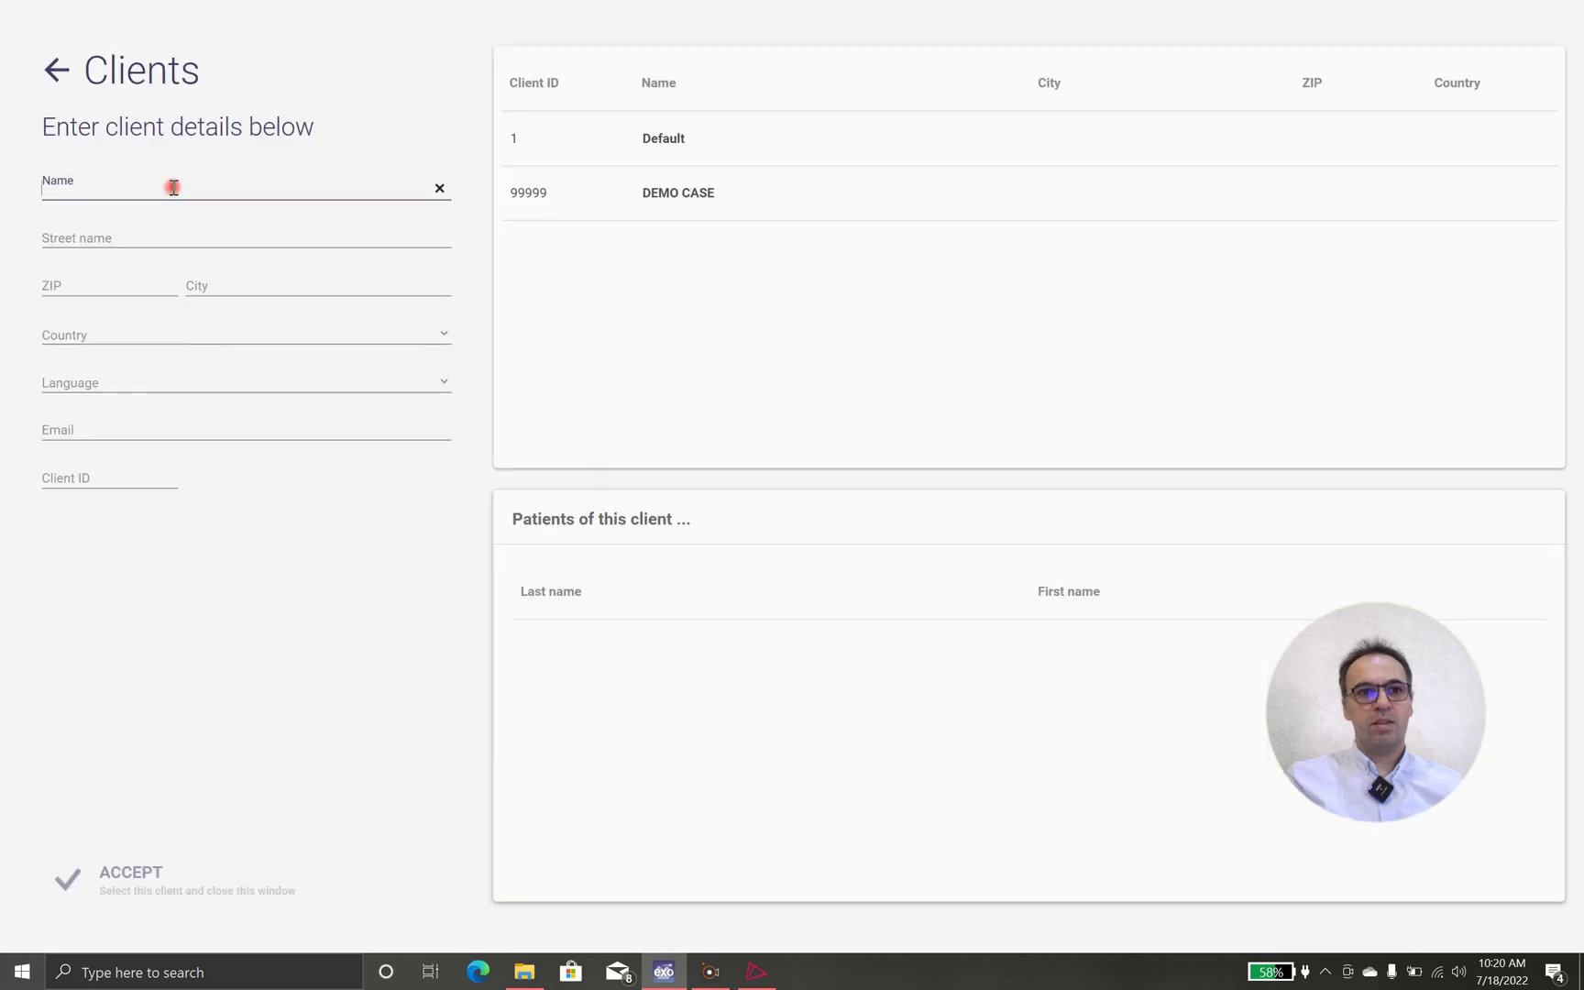
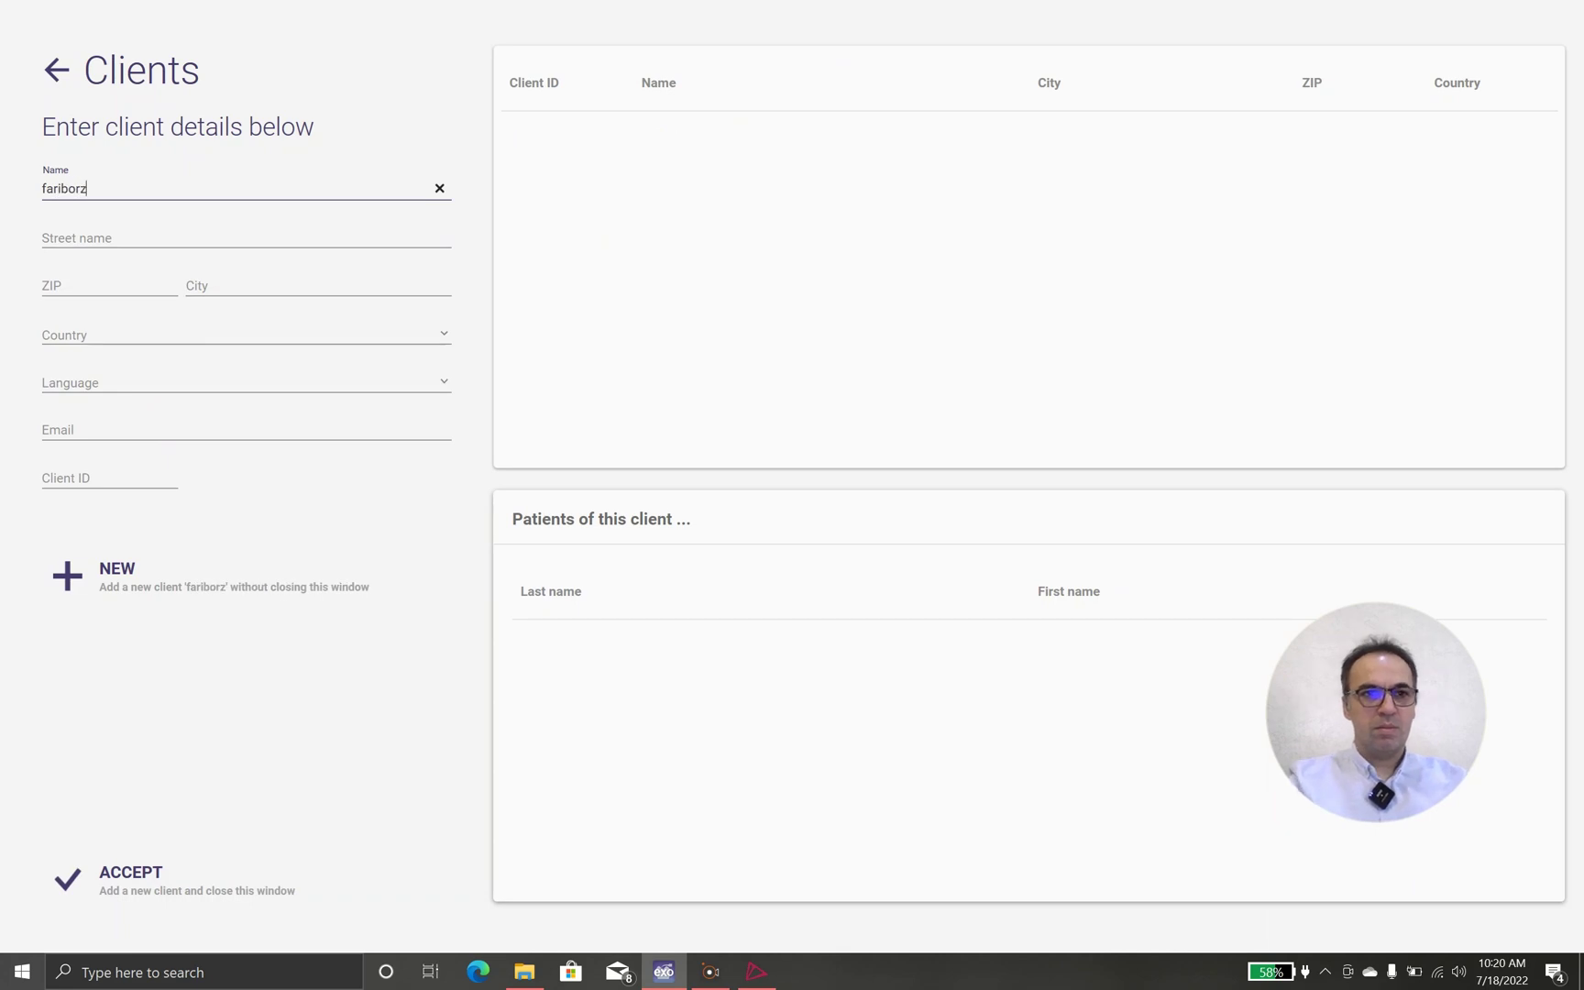
key("Tab")
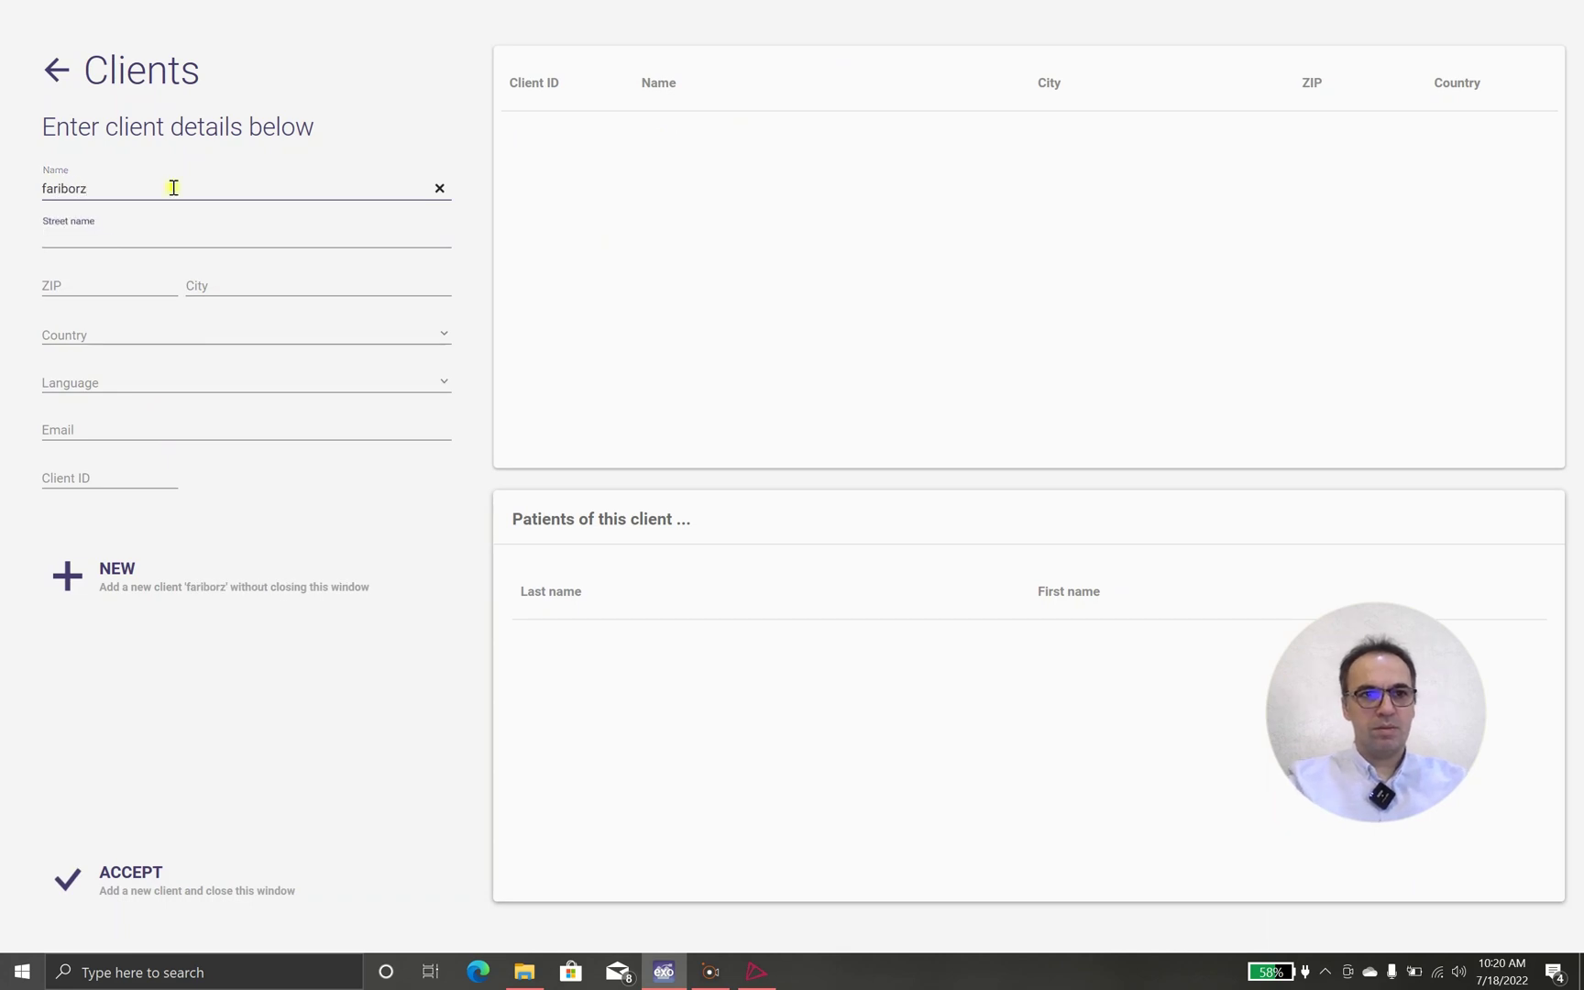
left_click(173, 187)
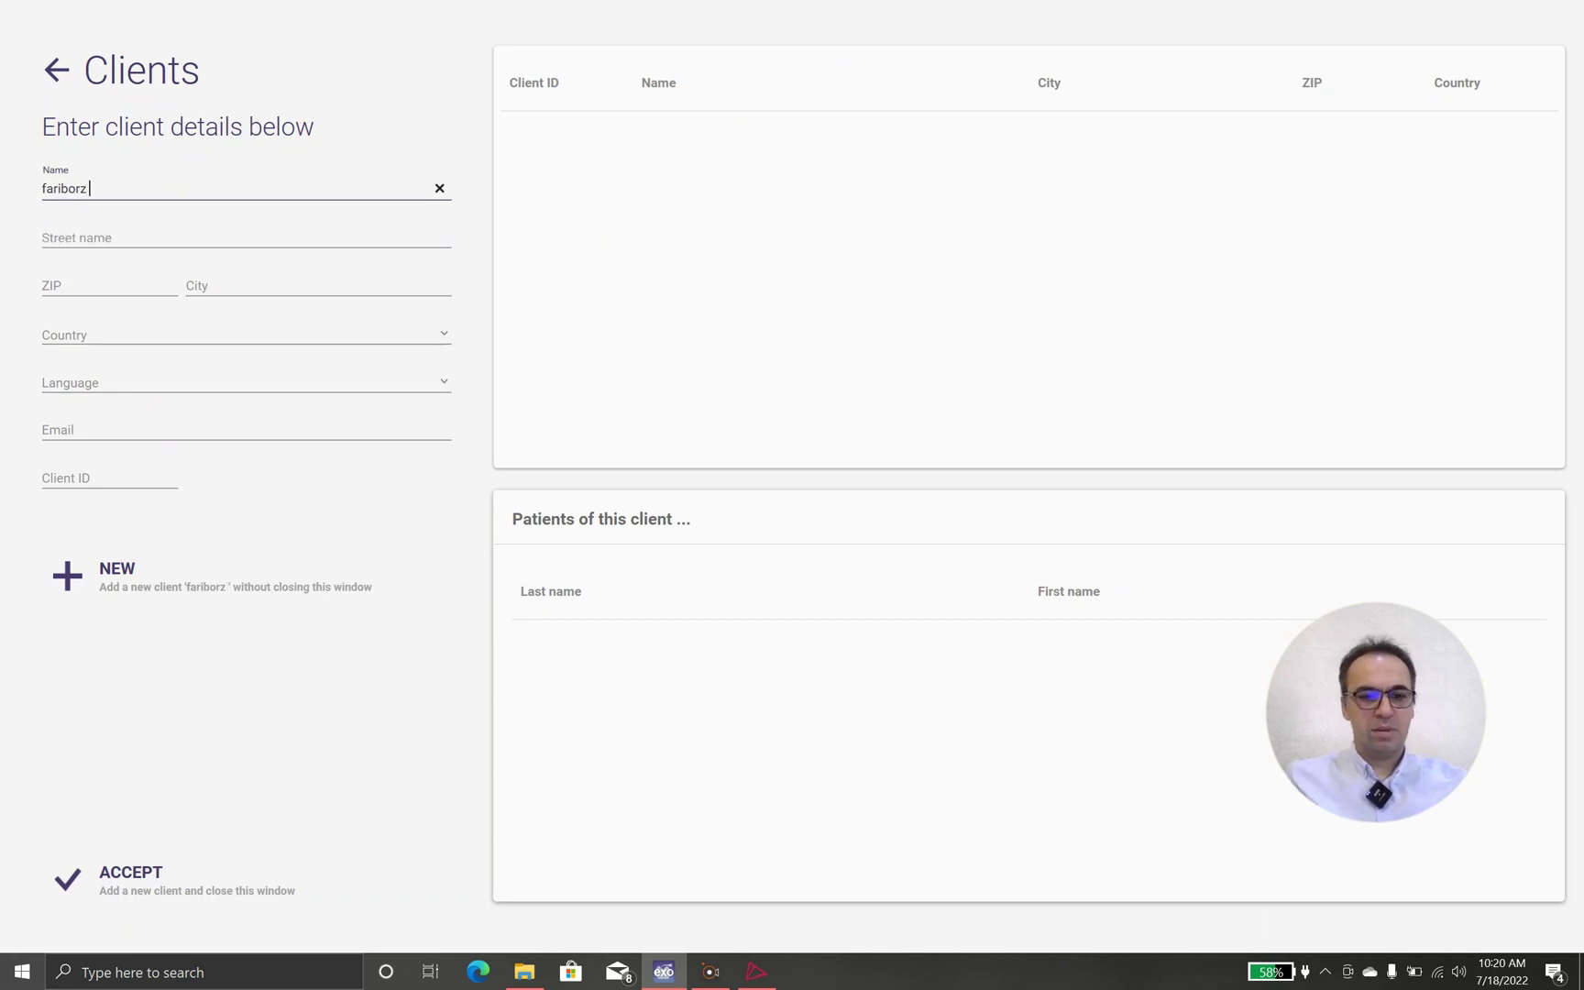
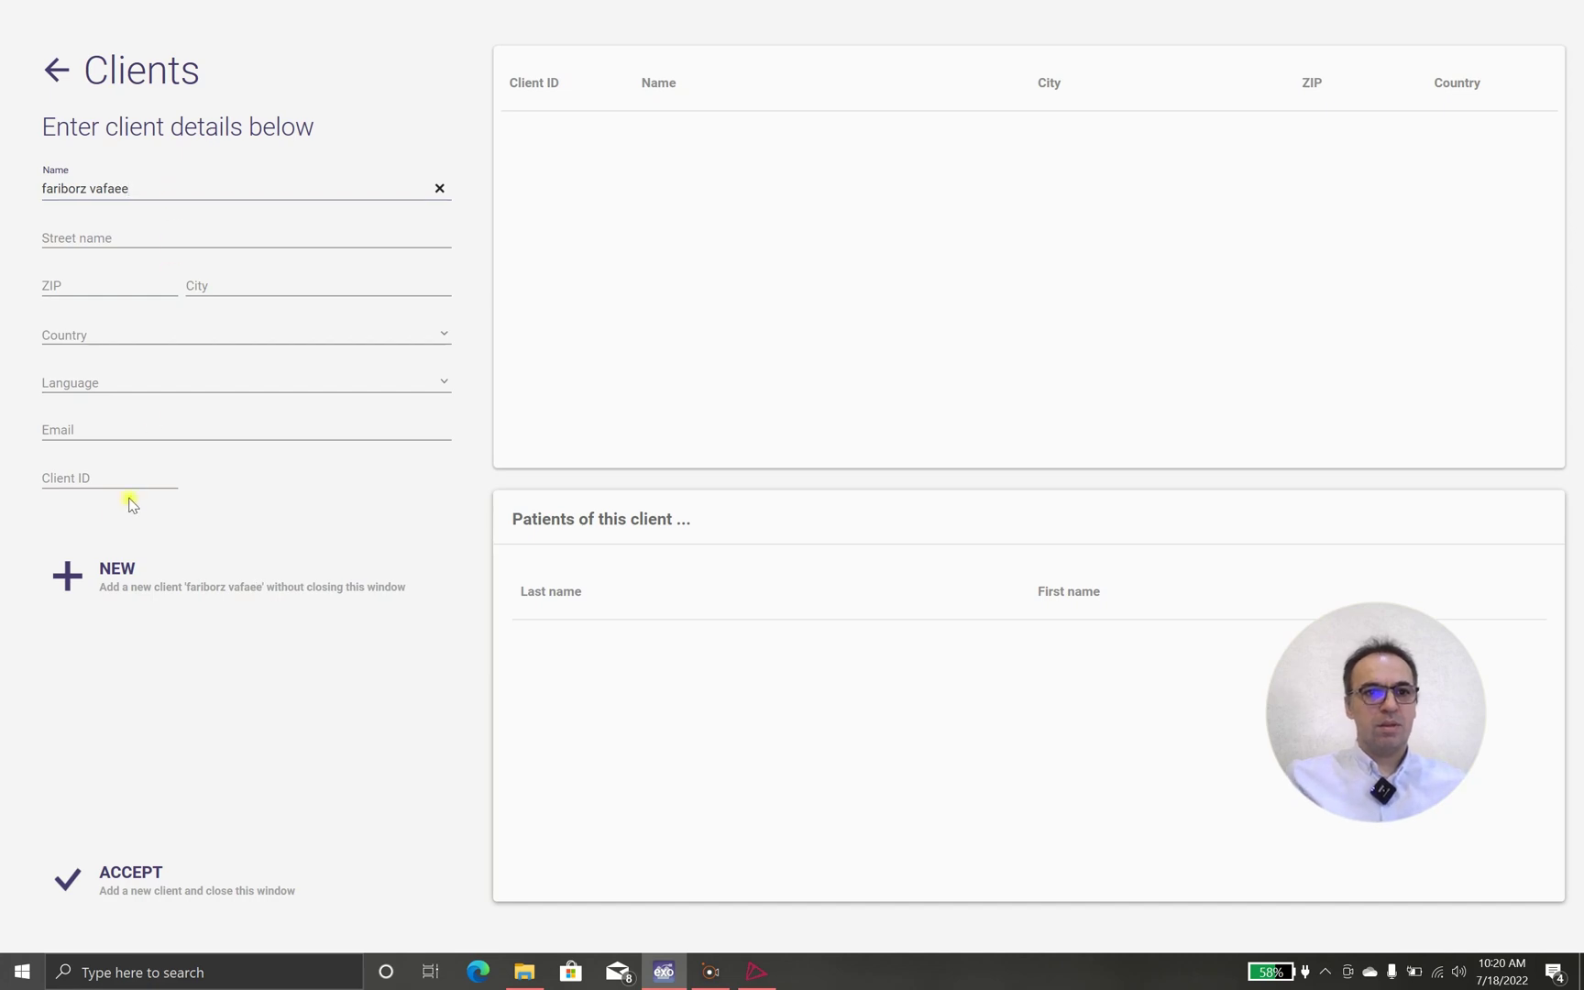
left_click(85, 575)
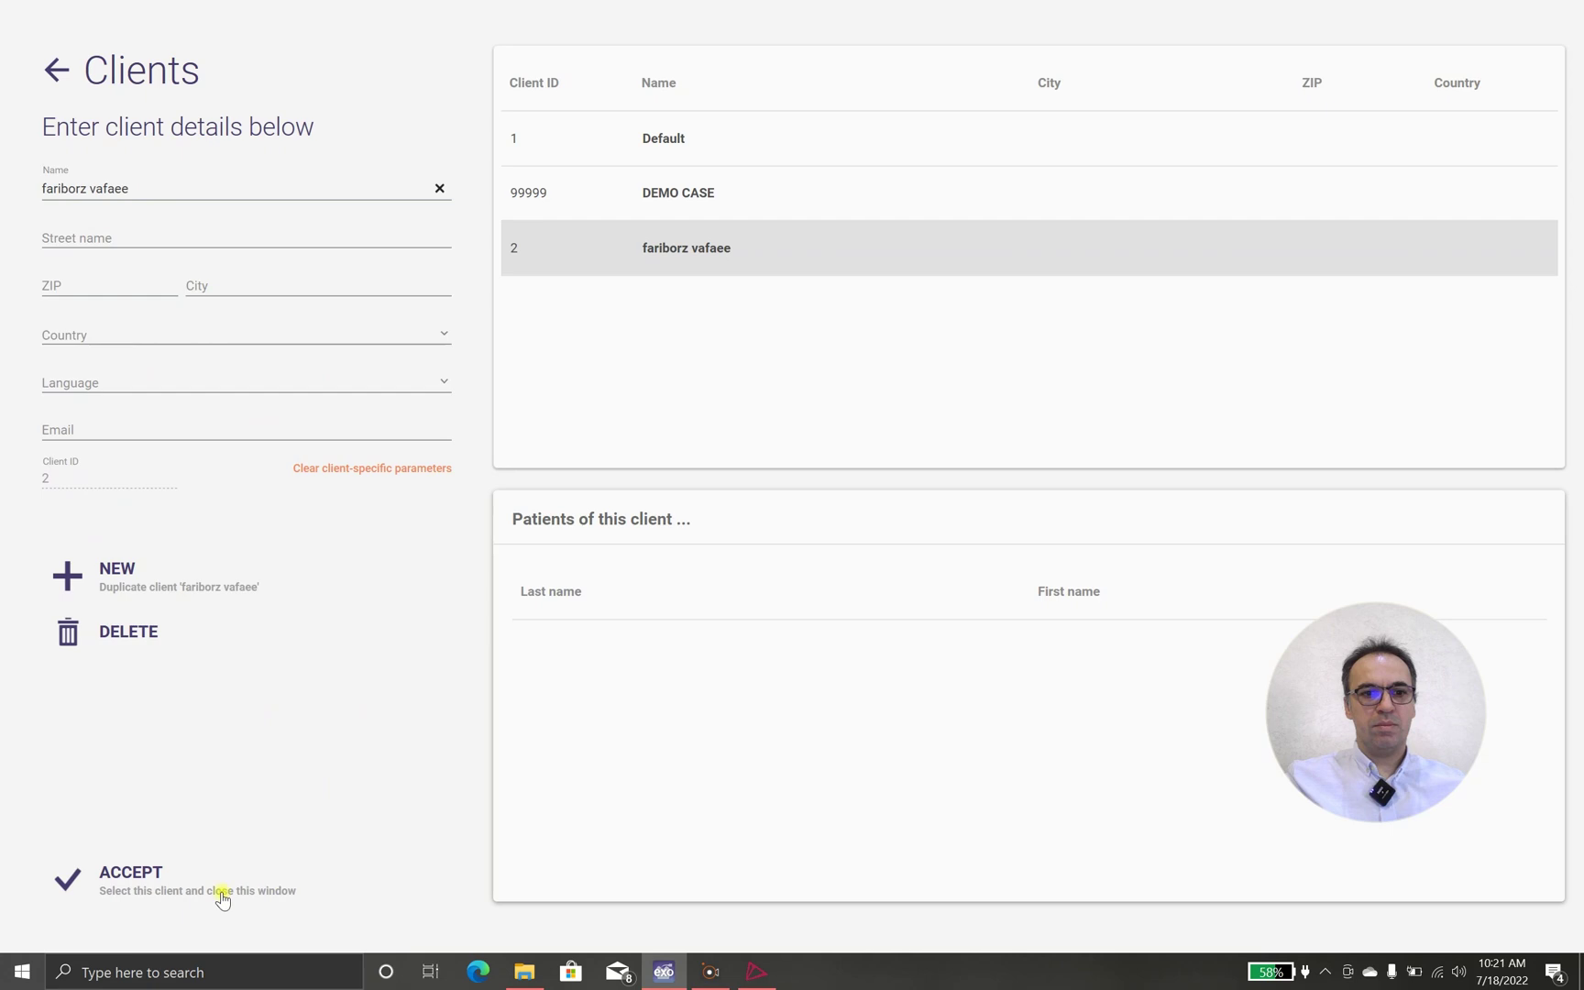
left_click(134, 869)
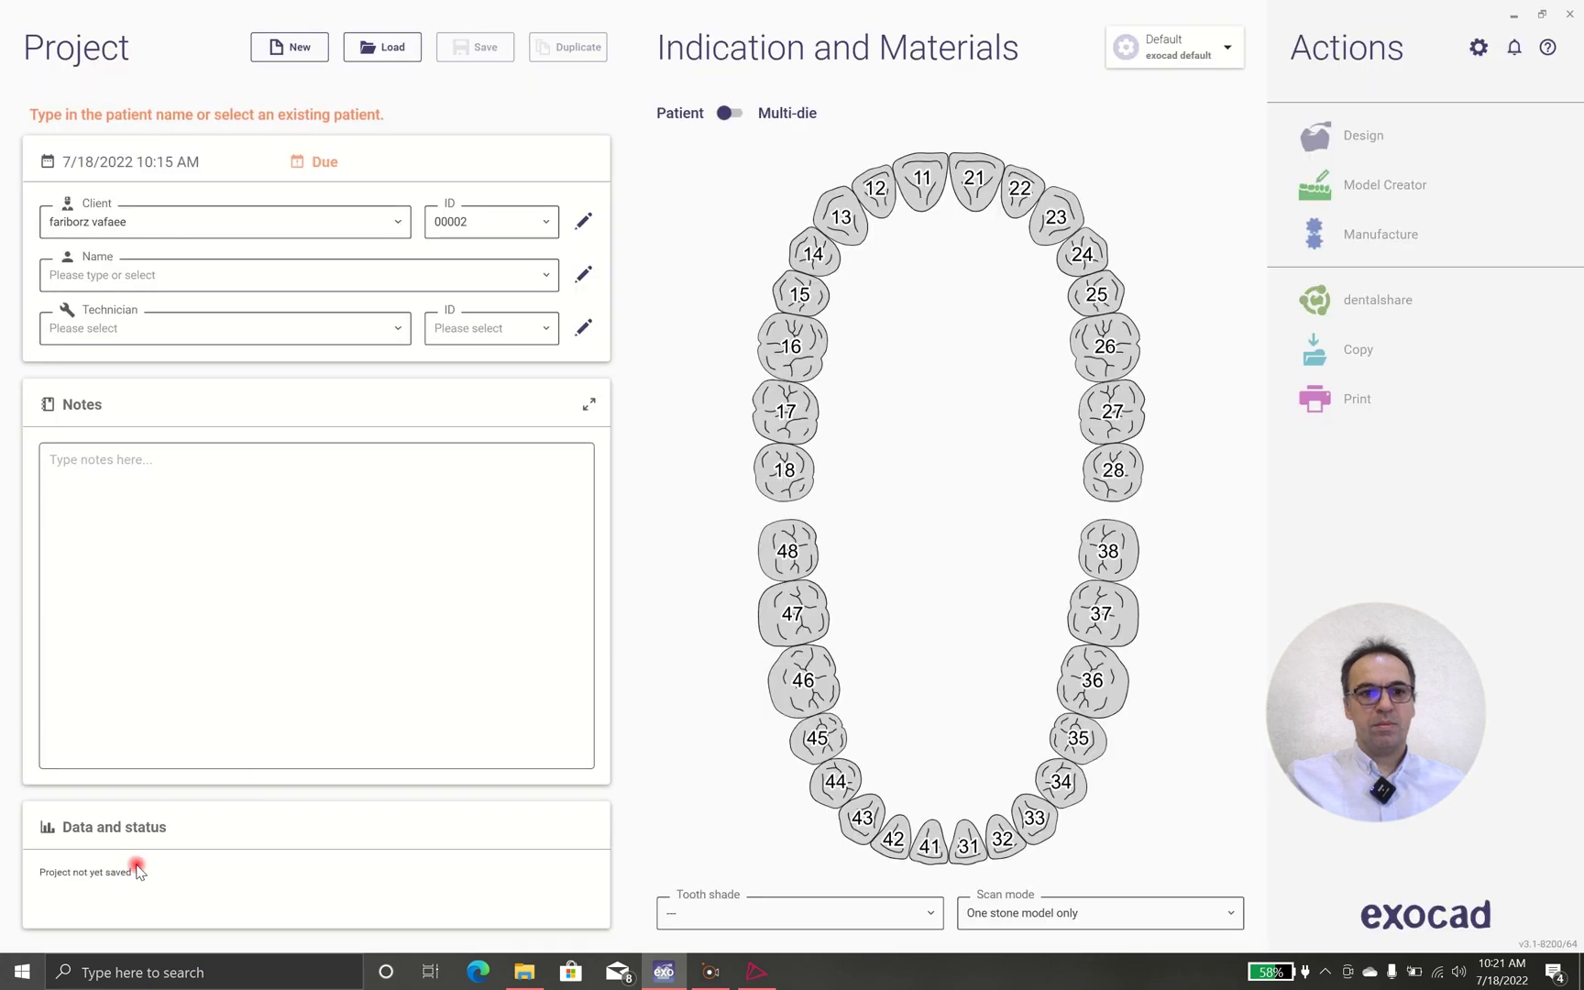
Name the patient 'demo sigle crown exocad 3.1', assign technician 007, and select tooth 16
left_click(342, 277)
type("demo sigle crown exocad 3.1")
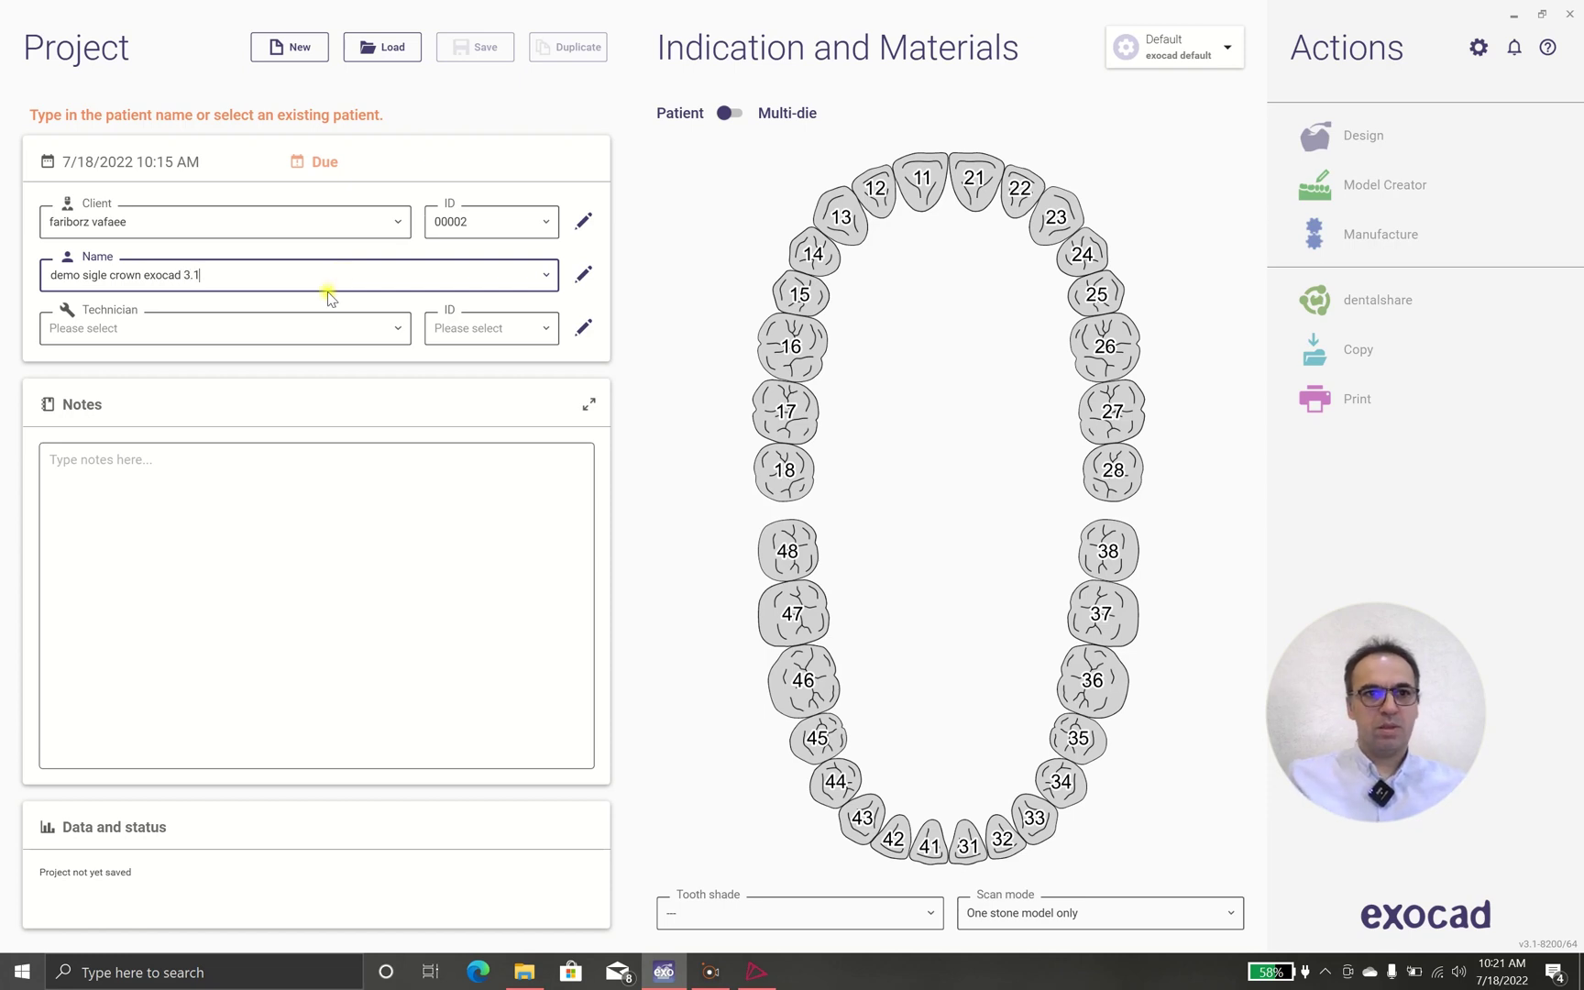
left_click(318, 326)
left_click(264, 362)
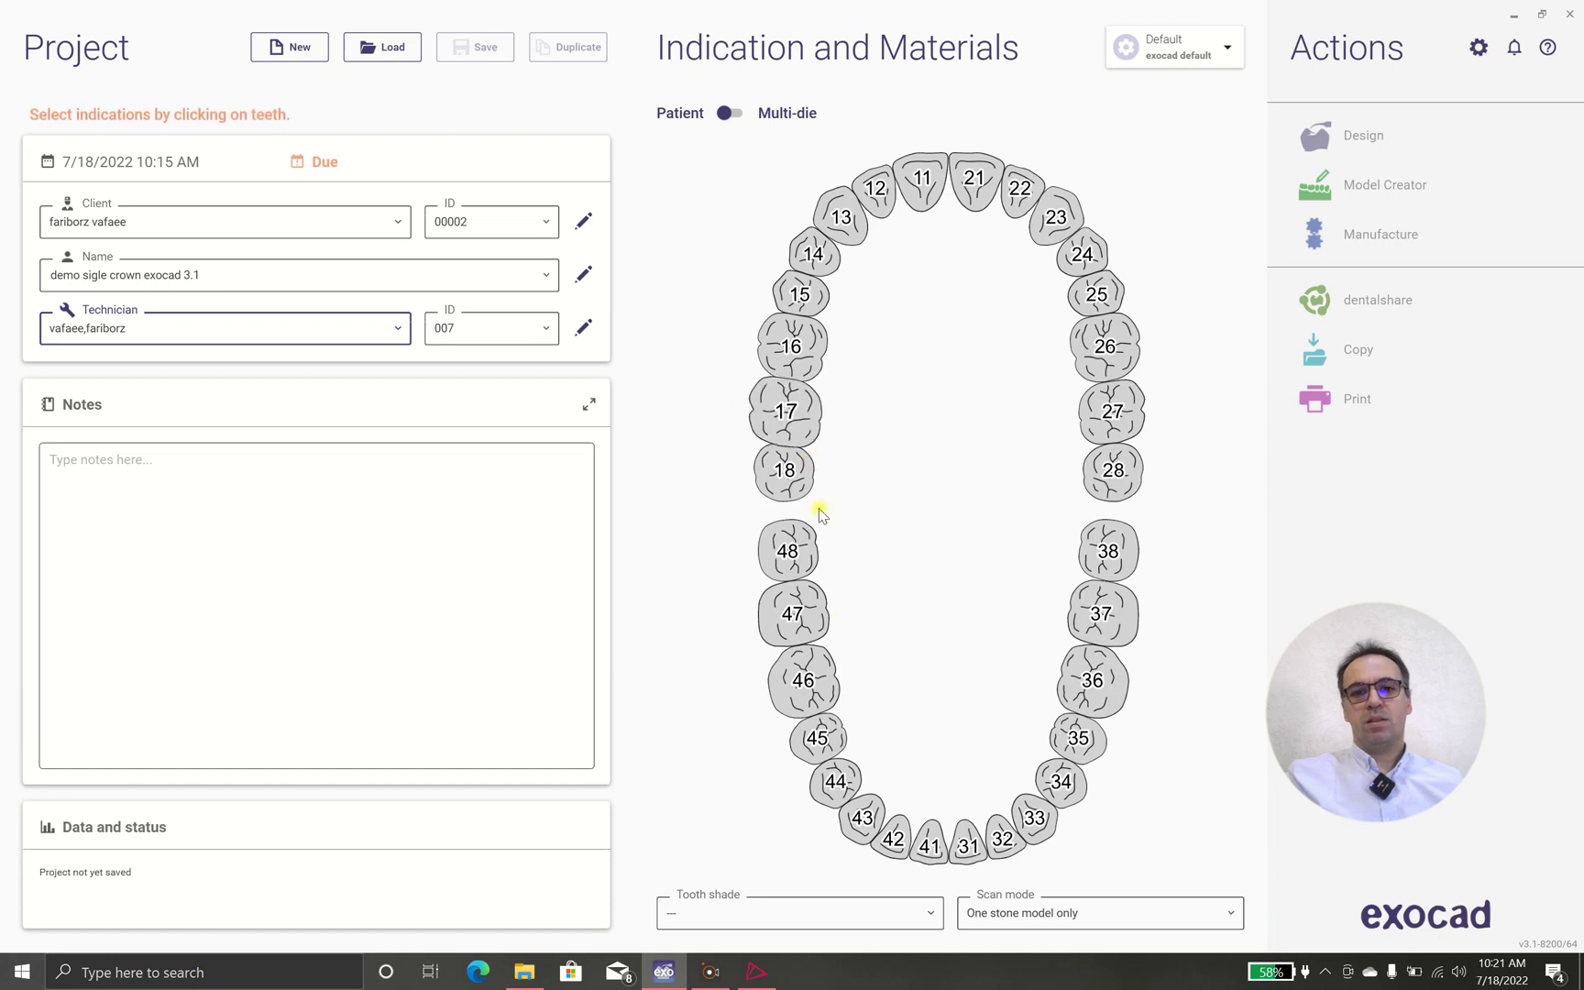
left_click(793, 351)
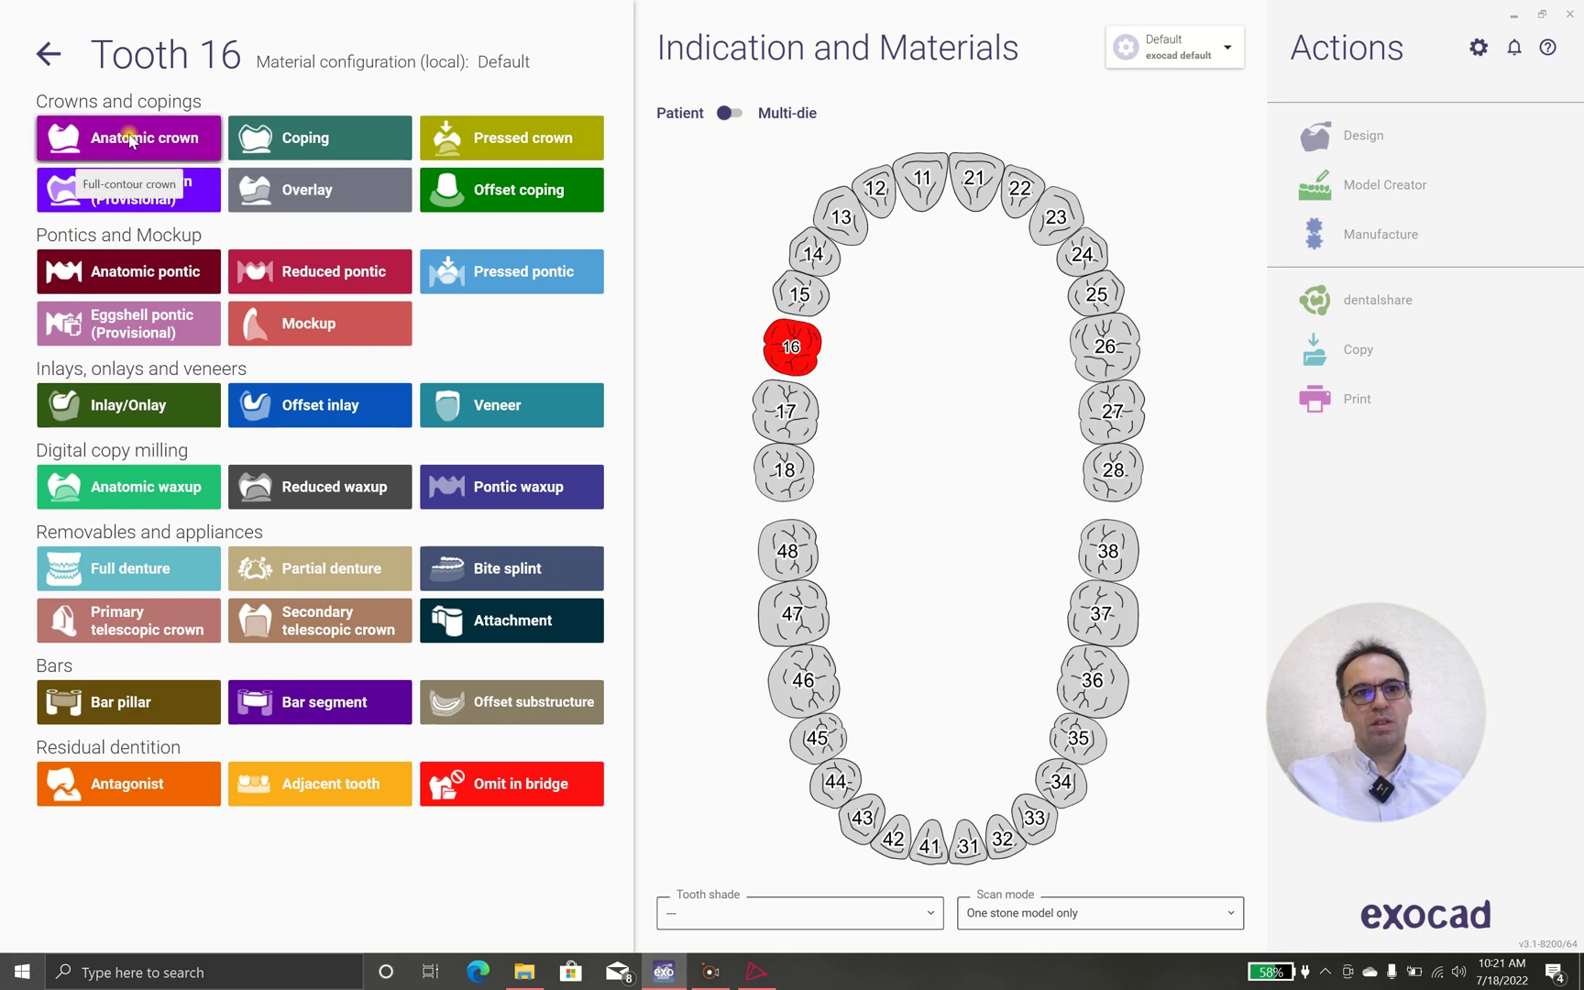
Make tooth 16 a Zirconia coping using 5-Axis / Laser / 3D Print materials
left_click(271, 139)
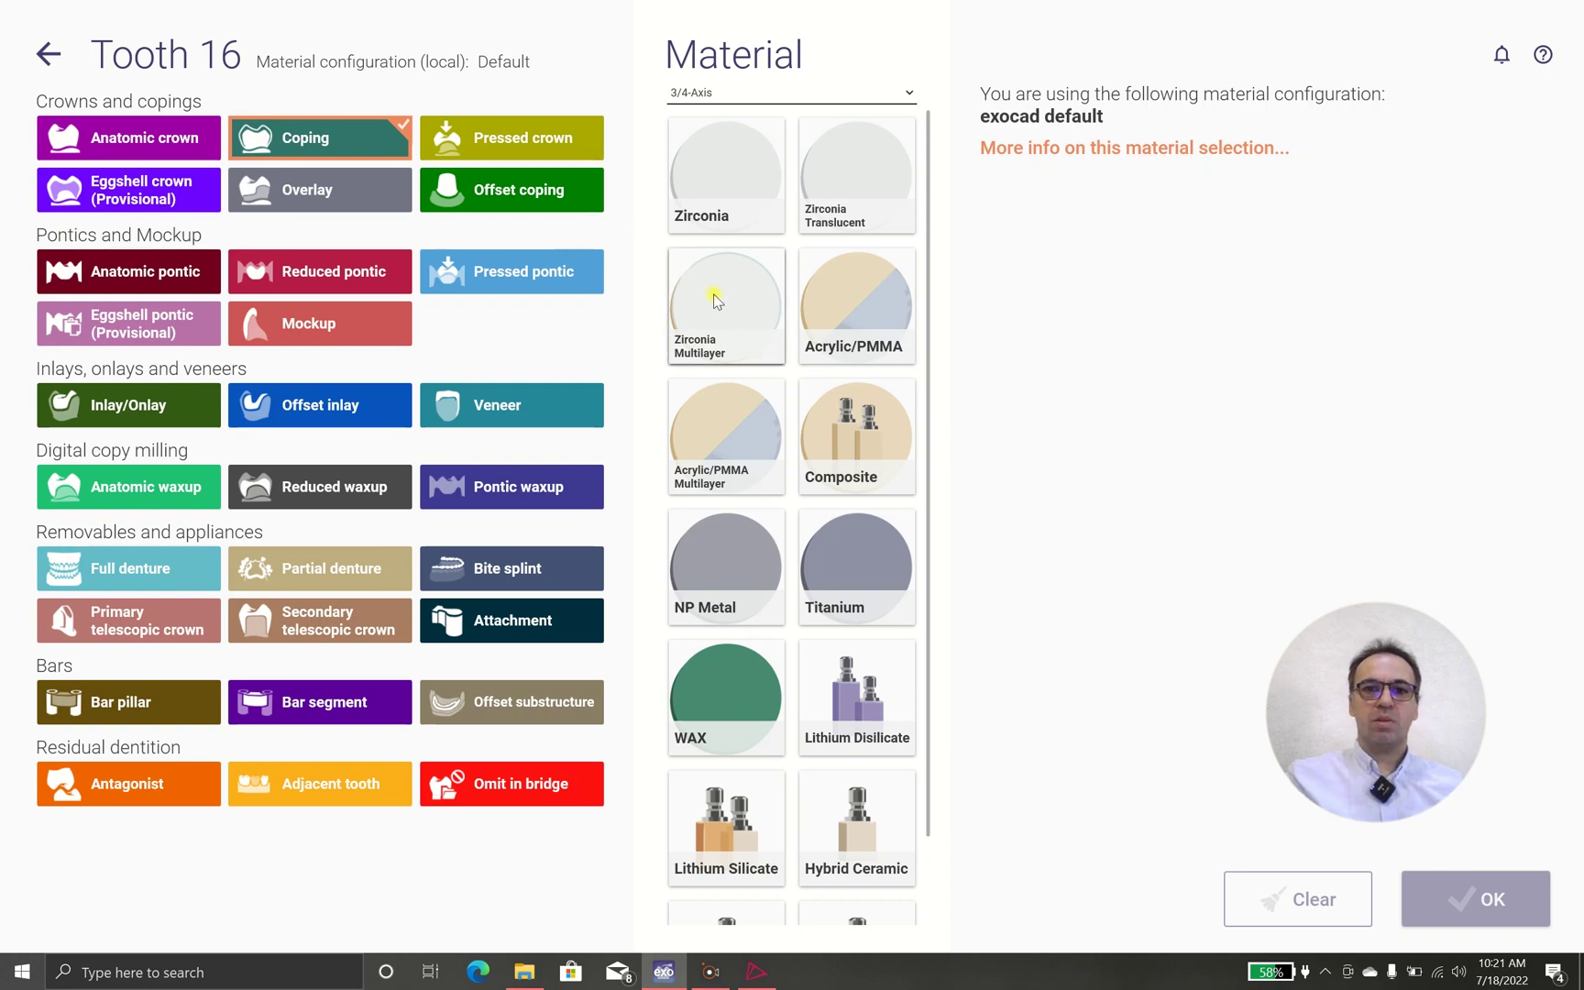
left_click(766, 92)
left_click(746, 158)
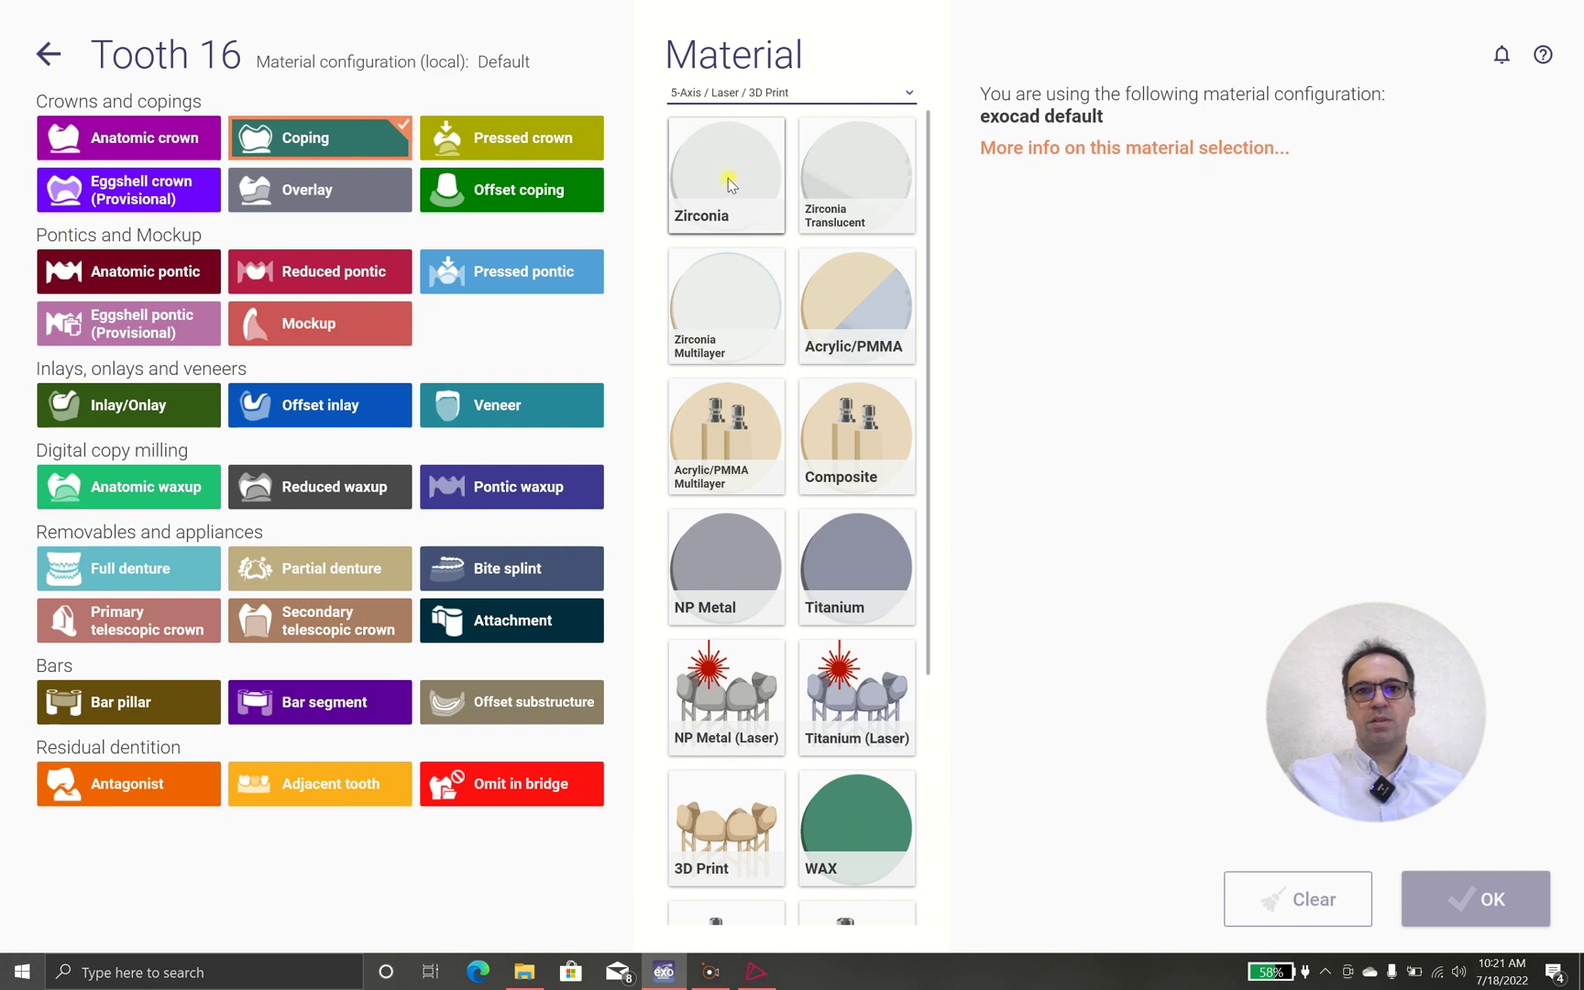
left_click(727, 177)
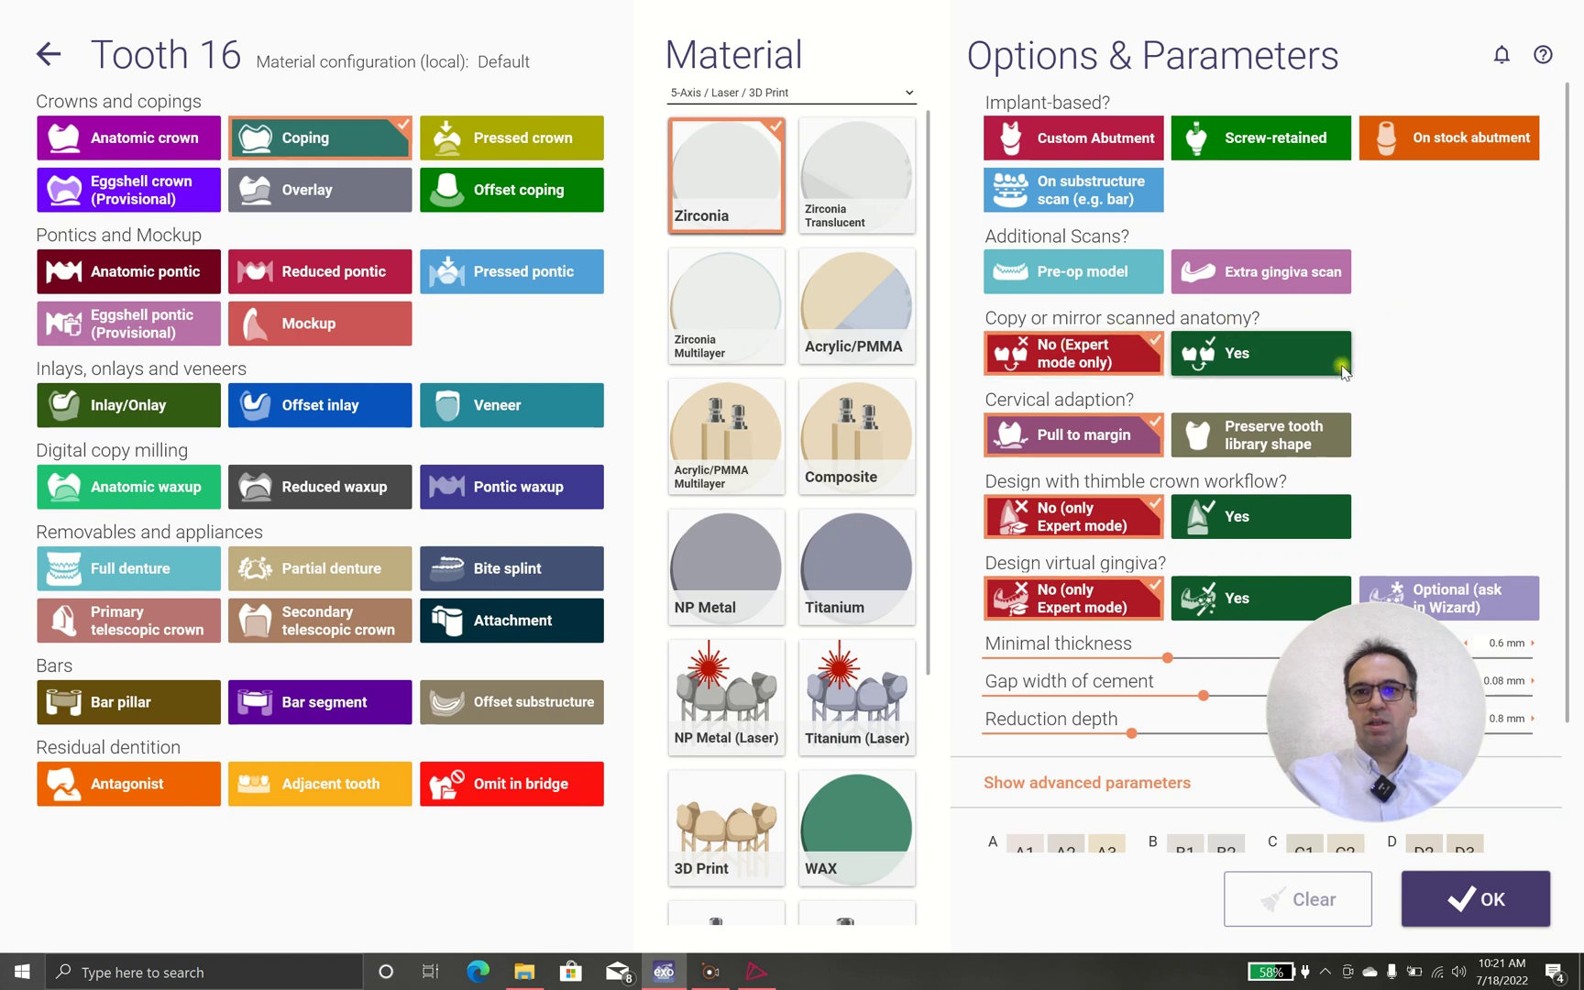
Pick shade A1 for the tooth 16 coping in Options & Parameters
scroll(1412, 316, "down", 1)
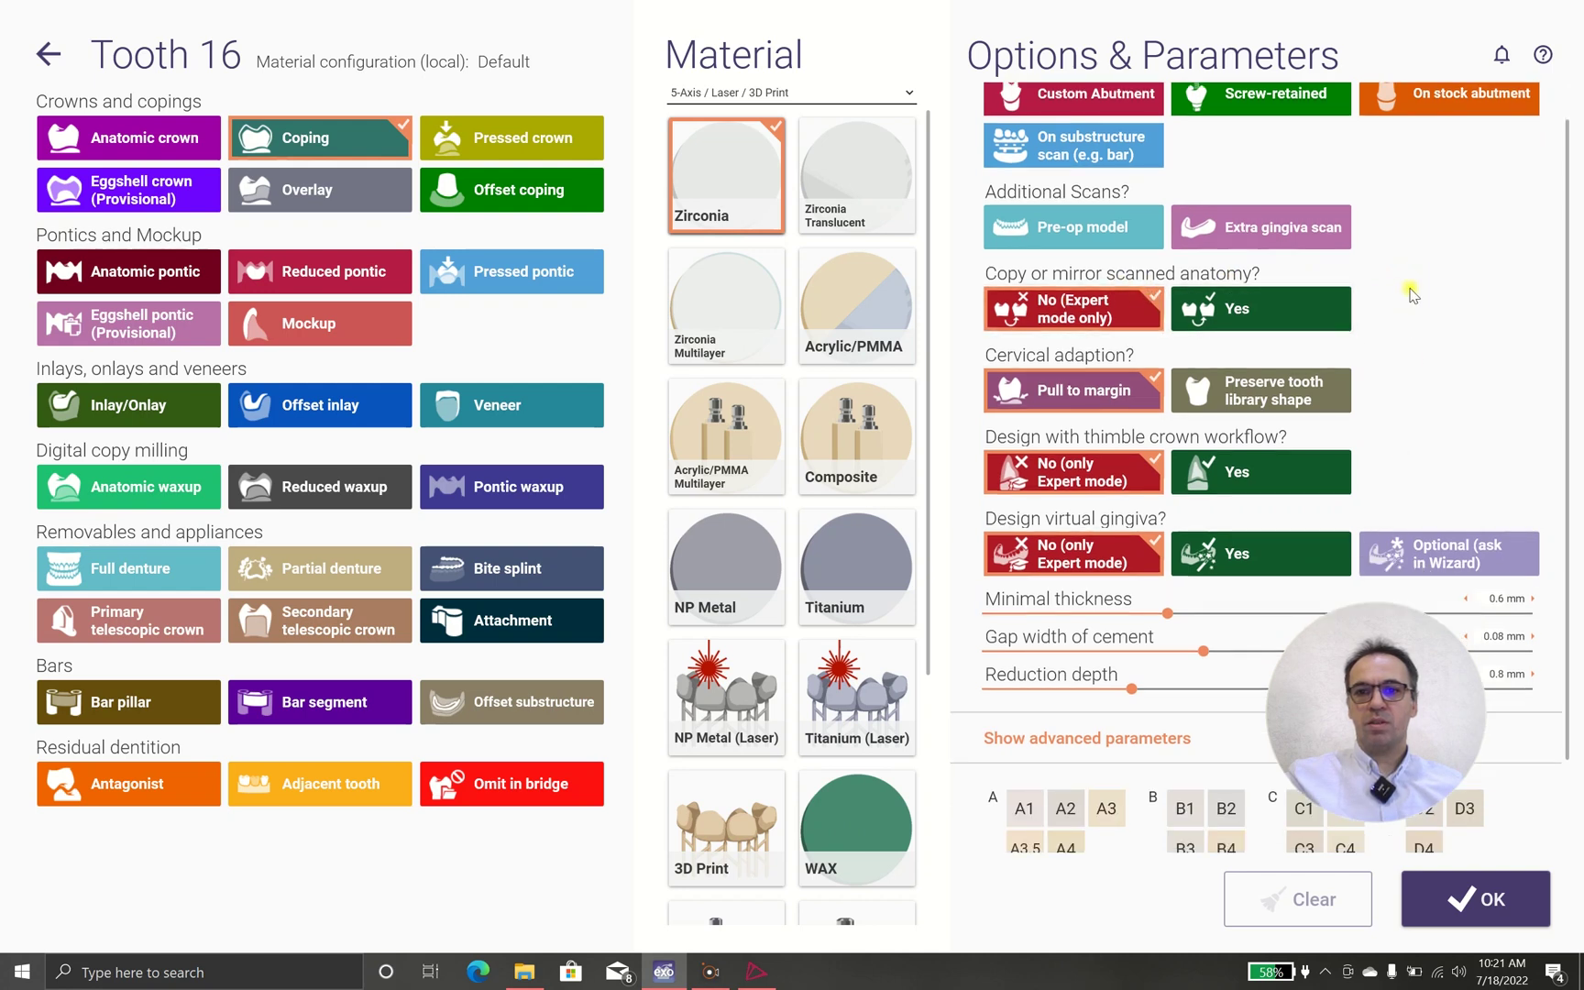
scroll(1412, 317, "down", 2)
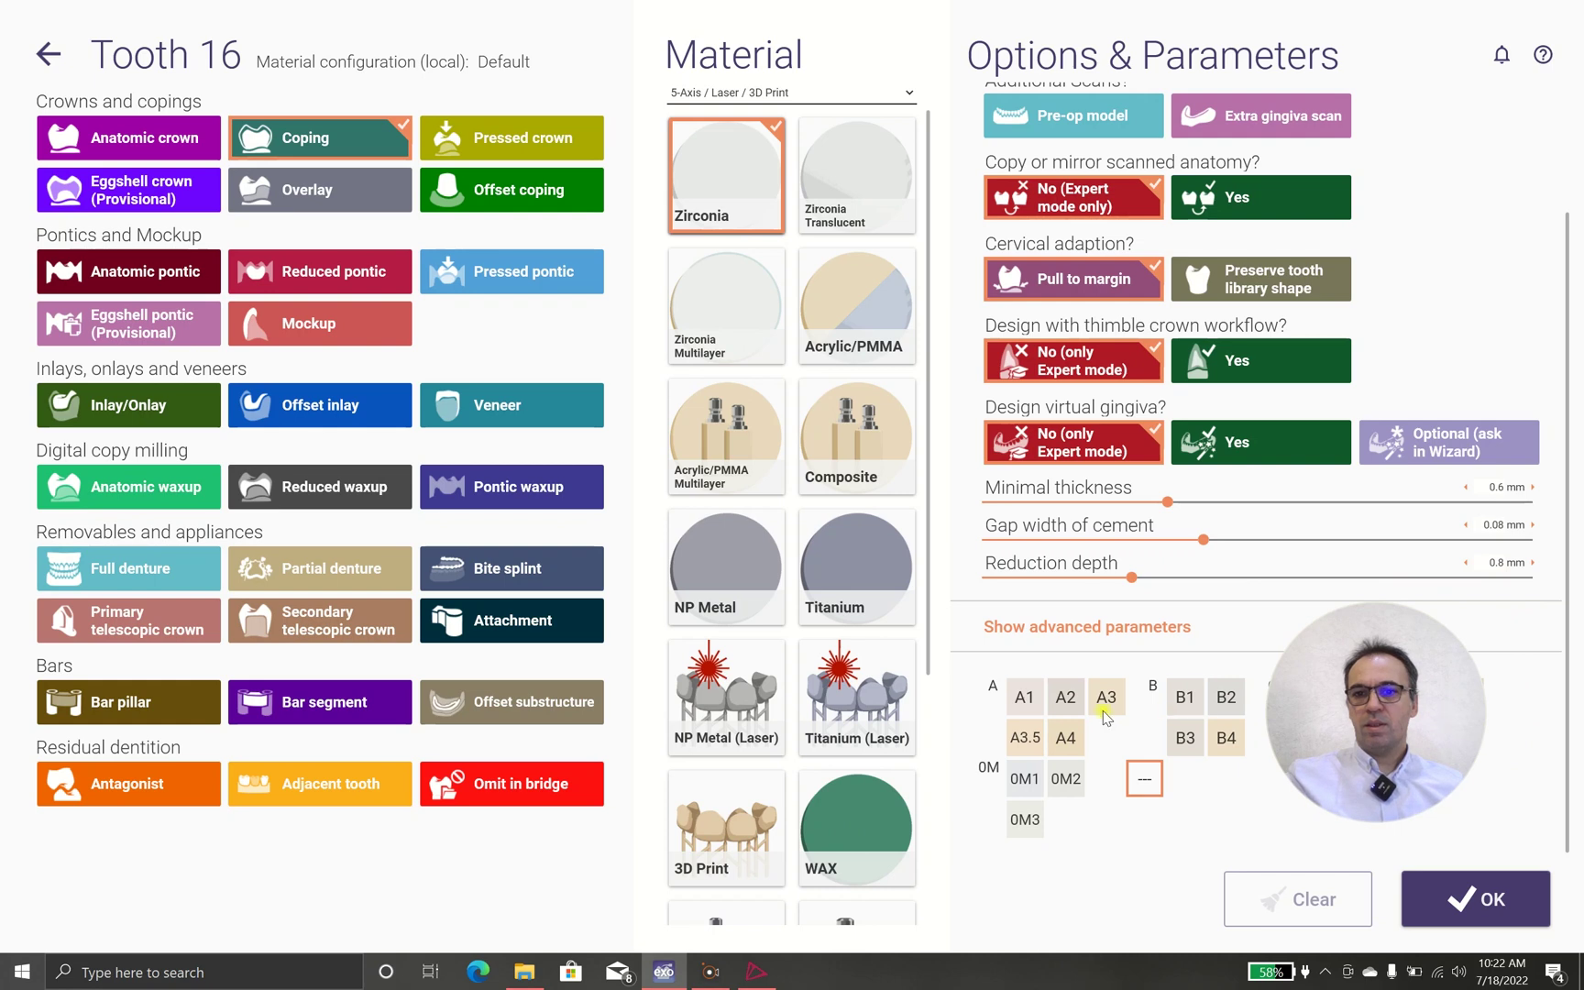
left_click(1034, 708)
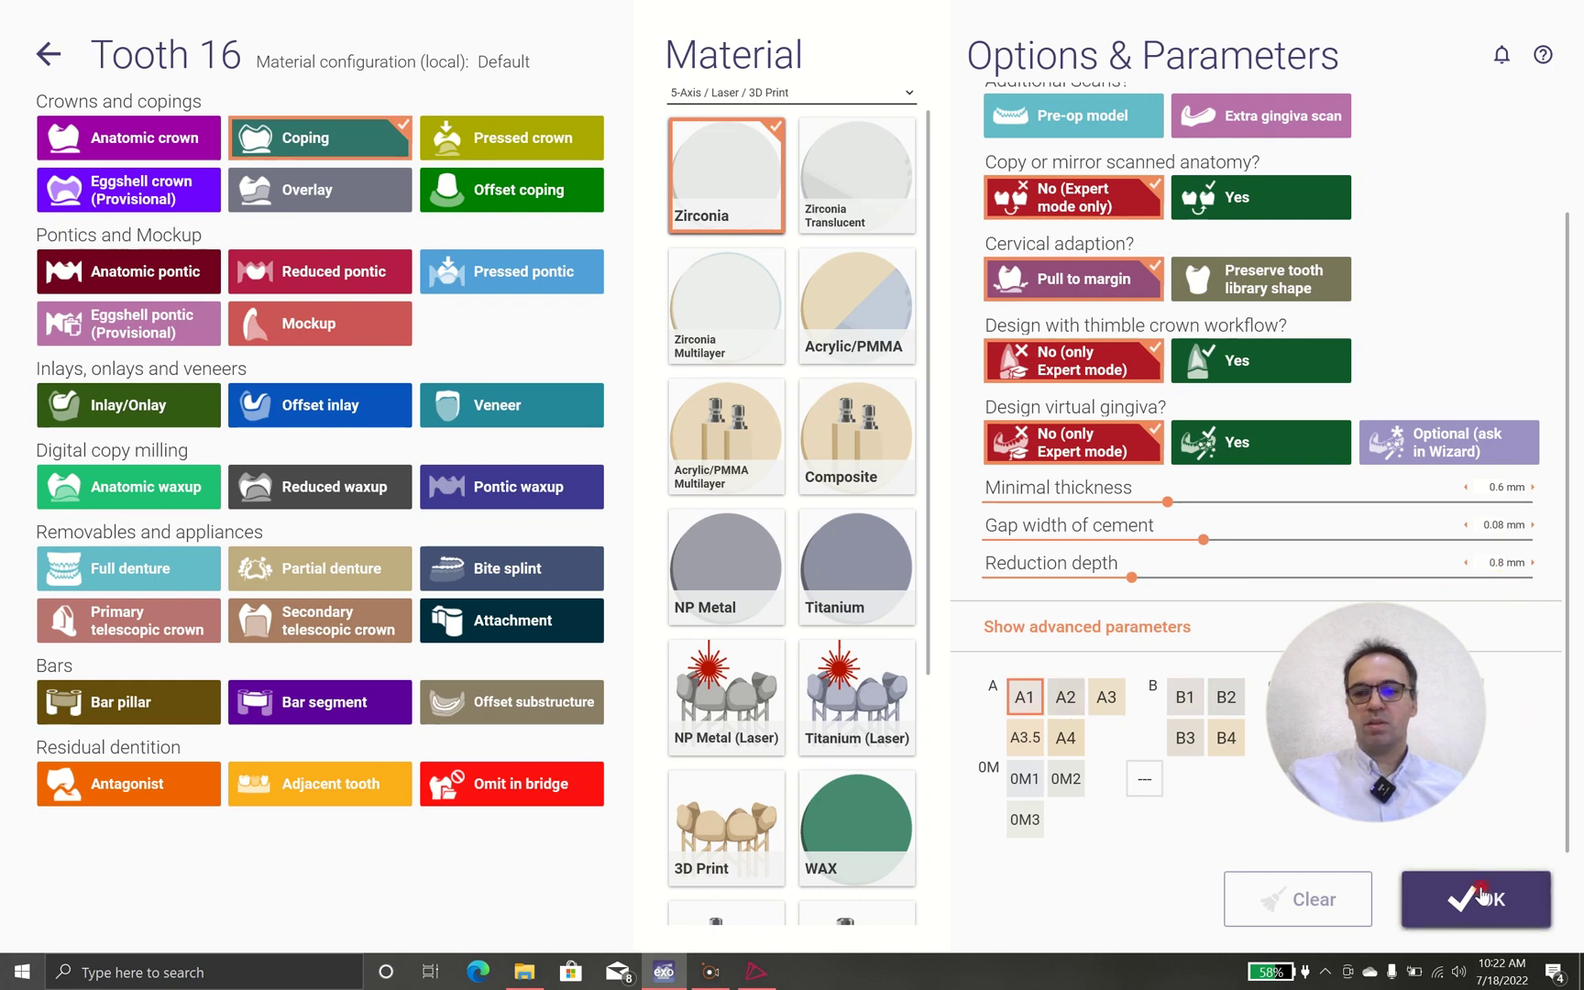
Confirm the tooth settings, save the case as 00002-001, and launch the DentalCAD design
left_click(1480, 894)
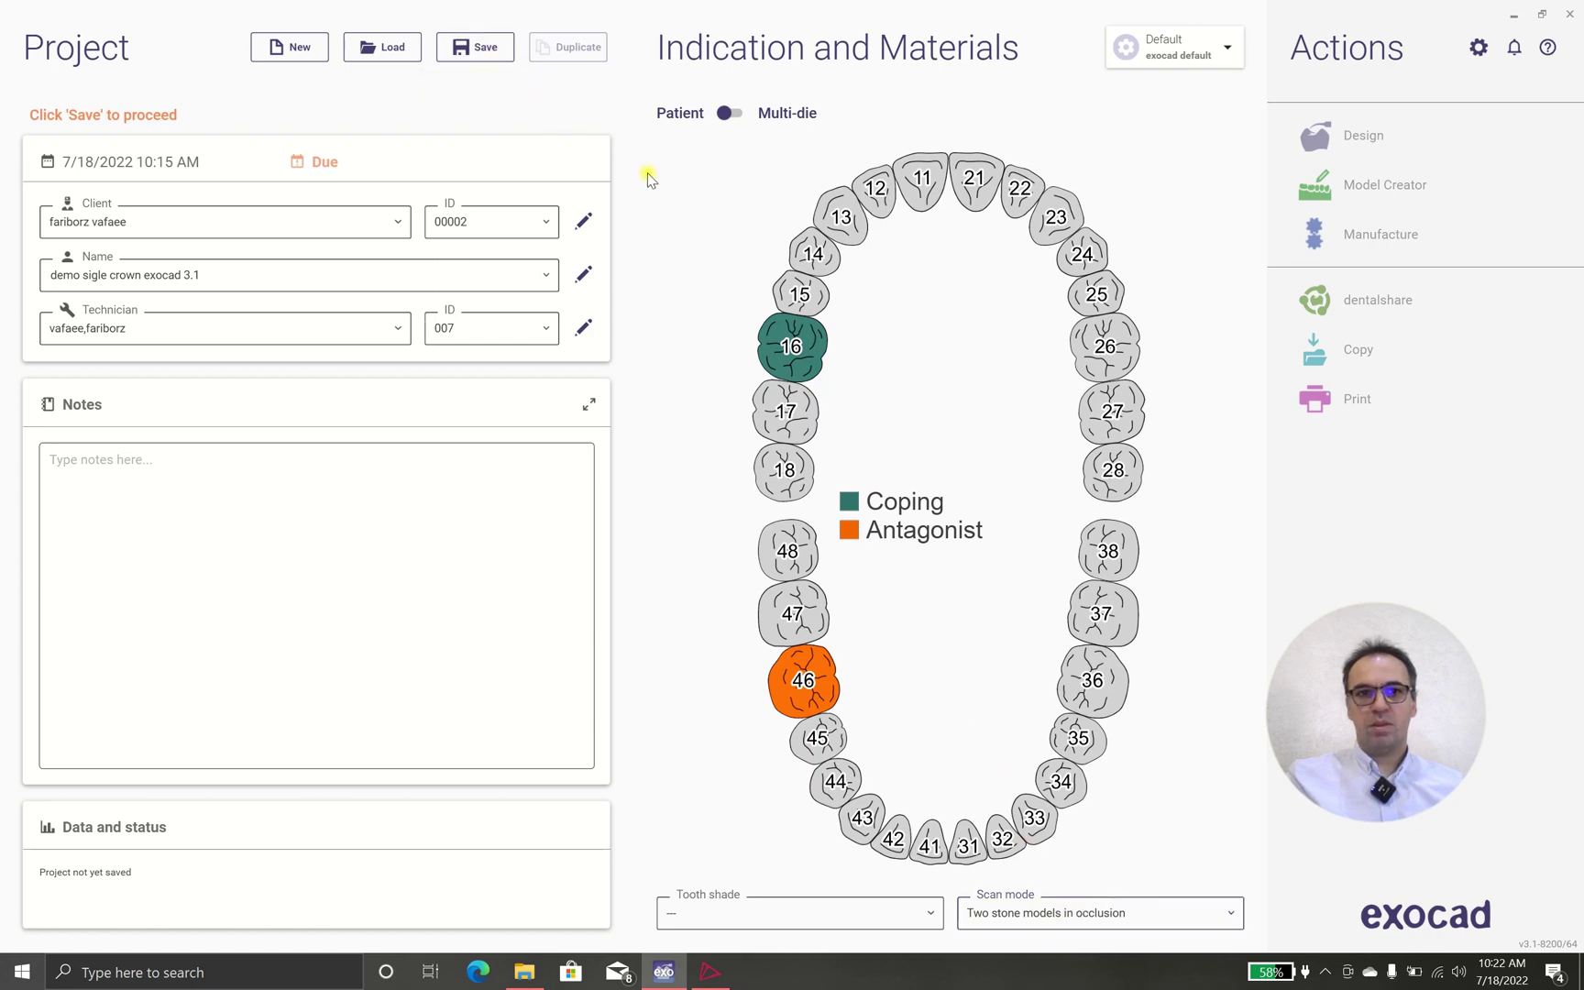
left_click(486, 47)
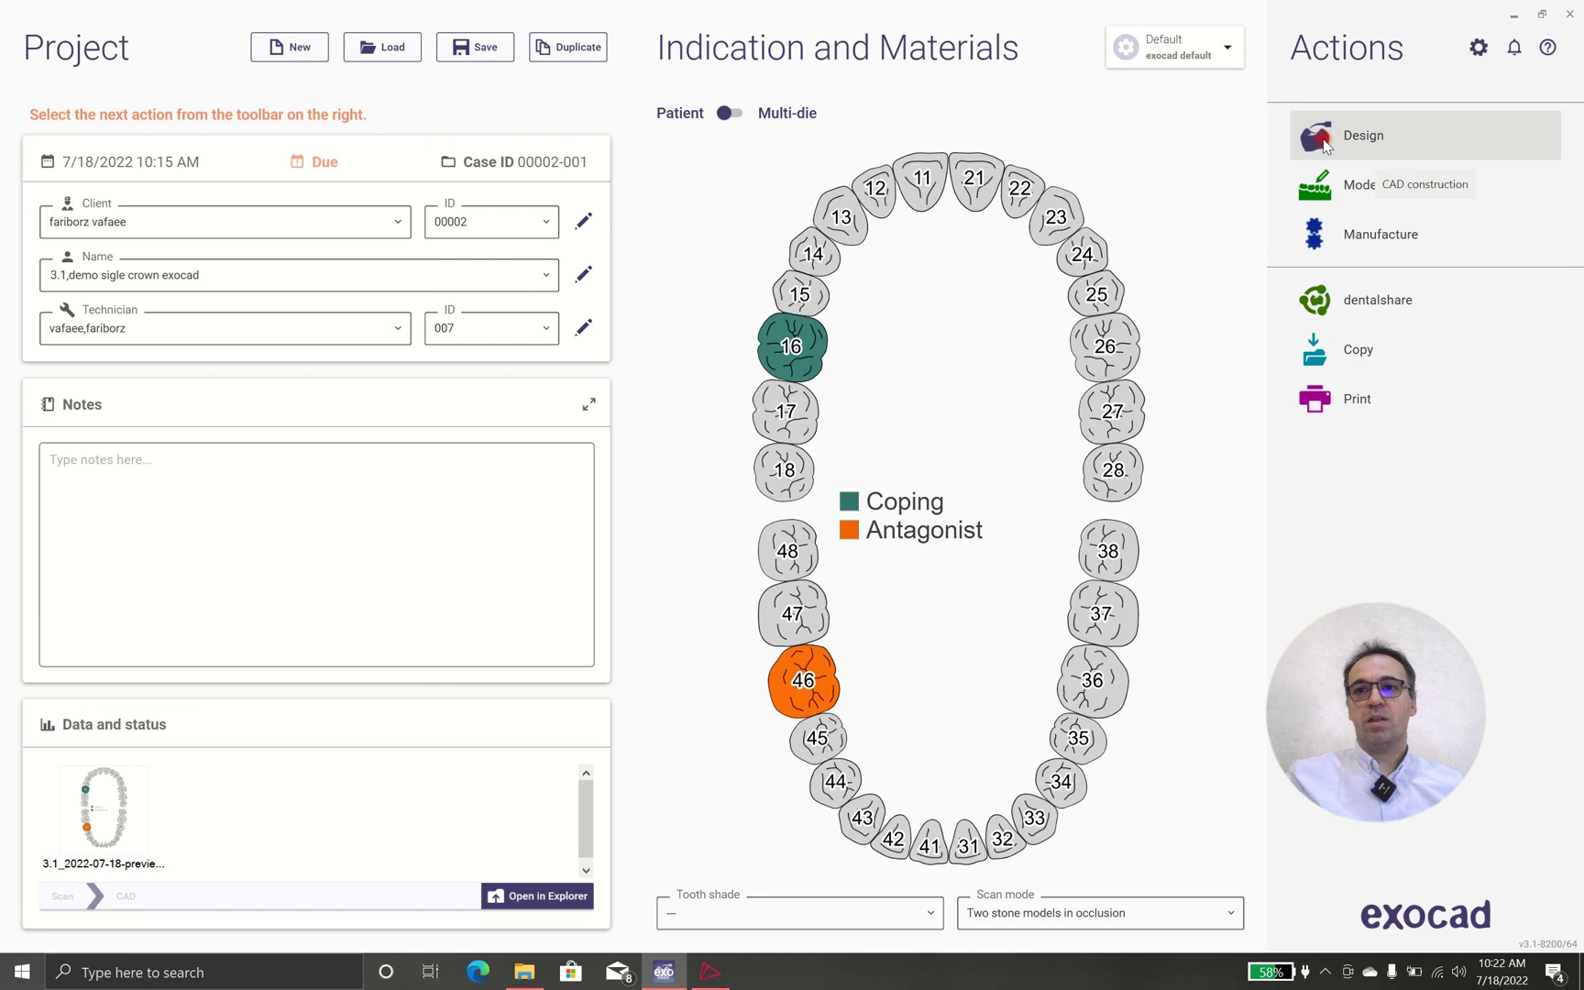
left_click(1324, 145)
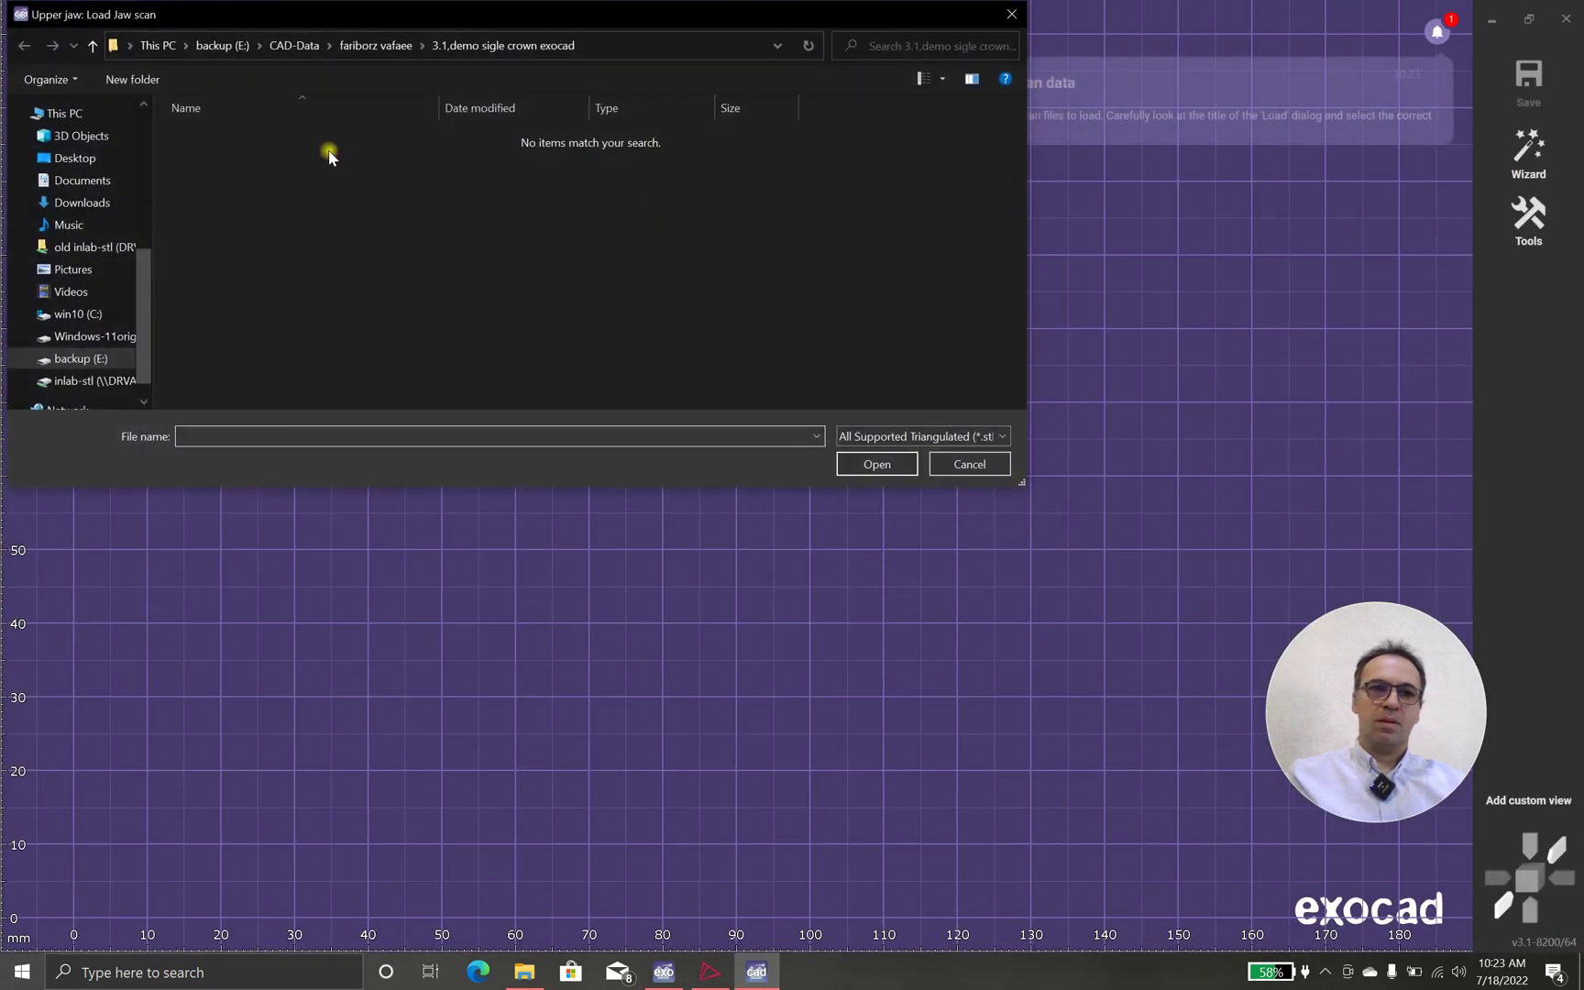
Load UpperJawScan.ply and LowerJawScan.ply from OneDrive > exocad learning > bridge exocad model
scroll(73, 147, "up", 2)
scroll(73, 156, "up", 3)
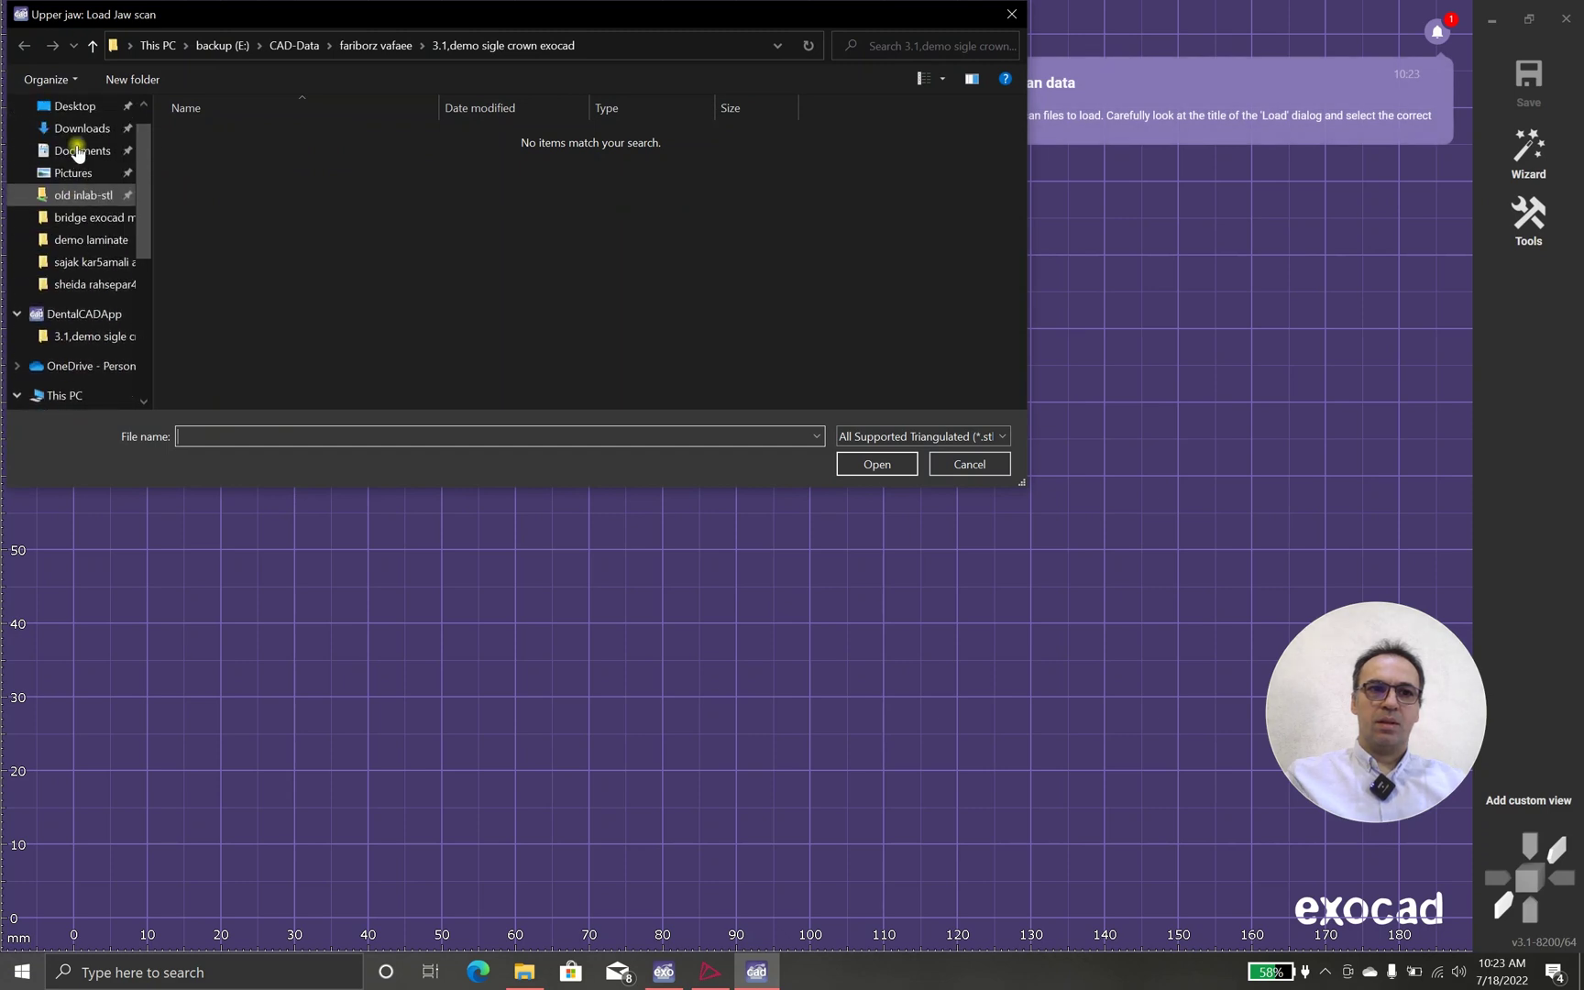
scroll(87, 170, "down", 1)
left_click(72, 371)
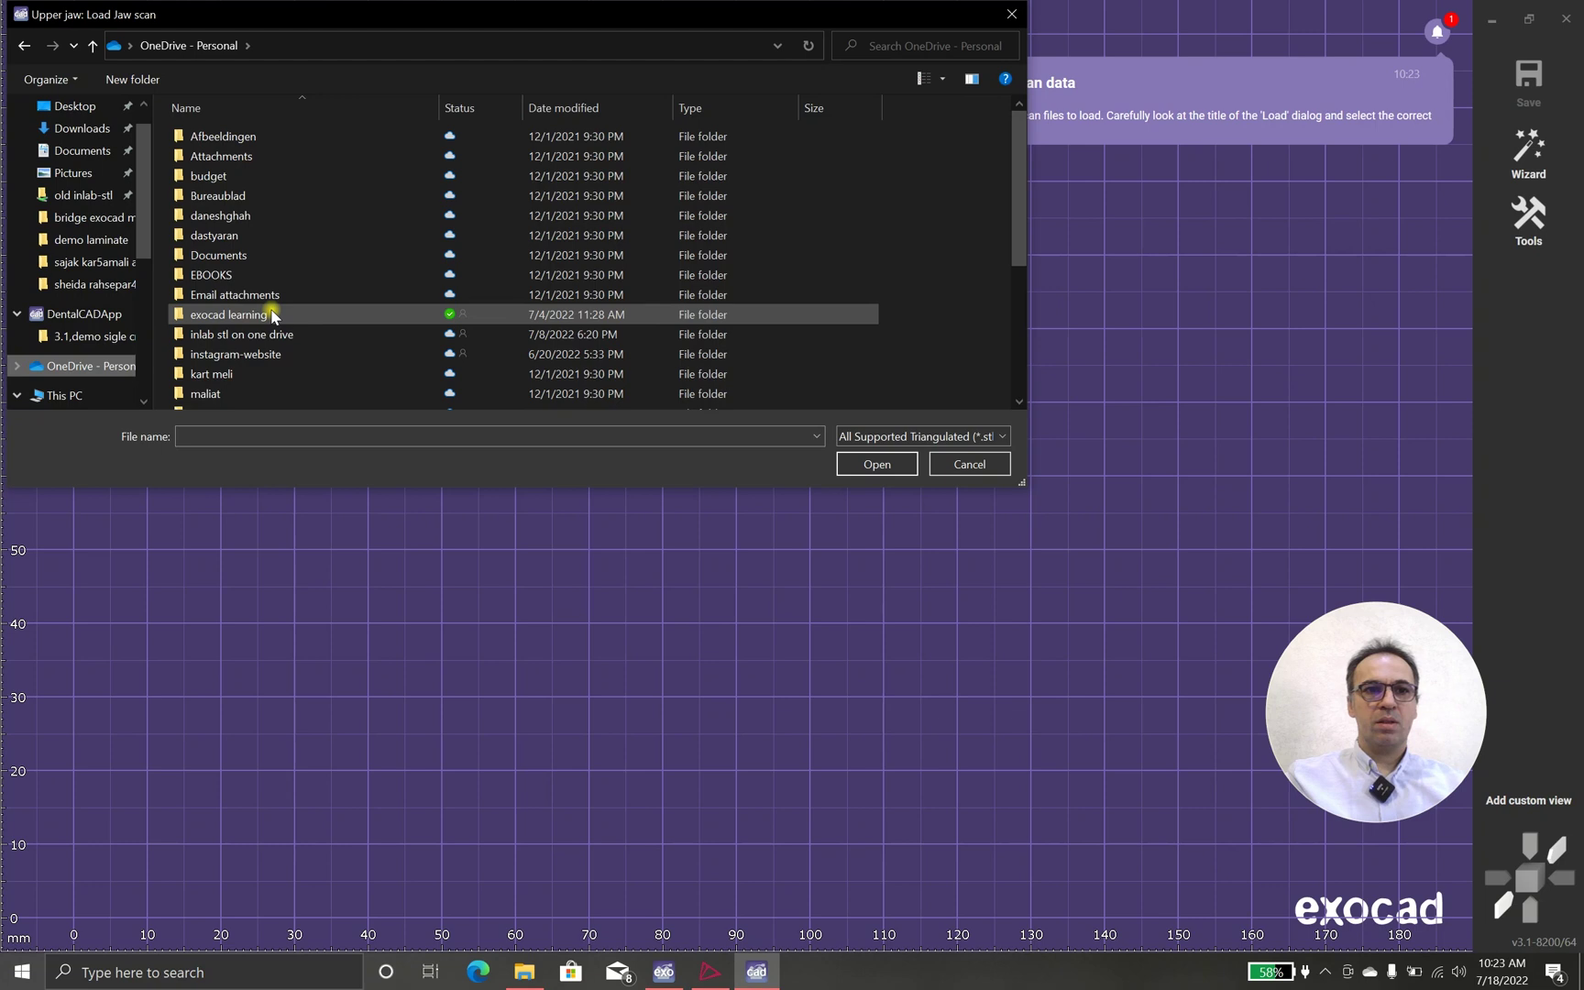
double_click(272, 315)
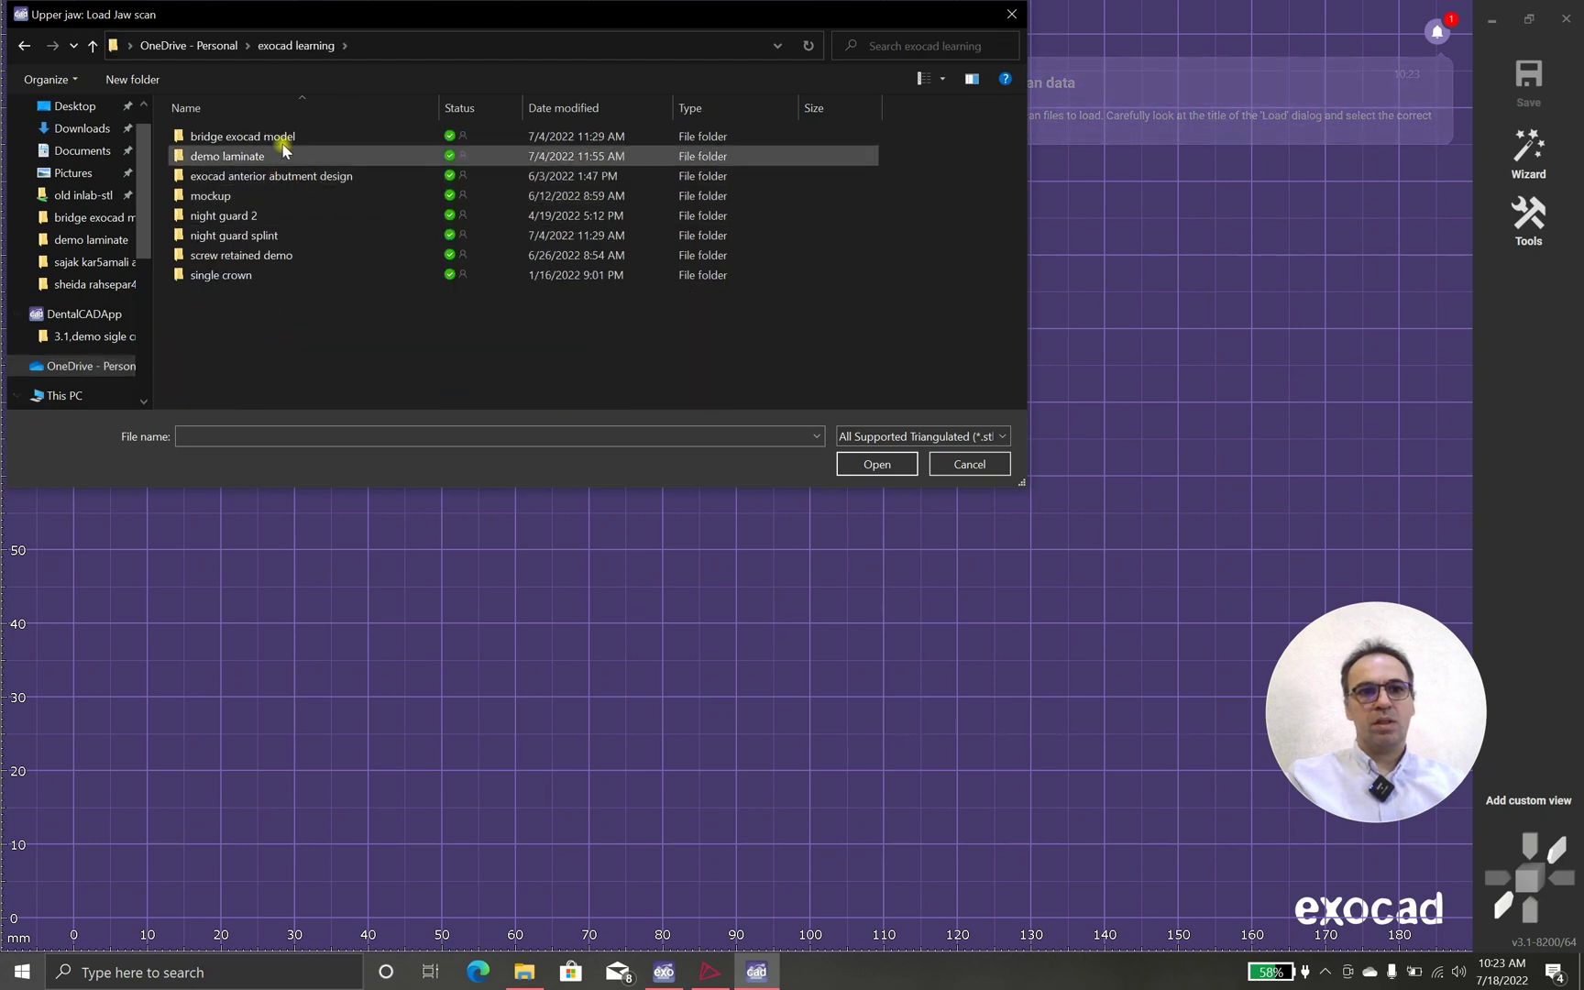
double_click(279, 137)
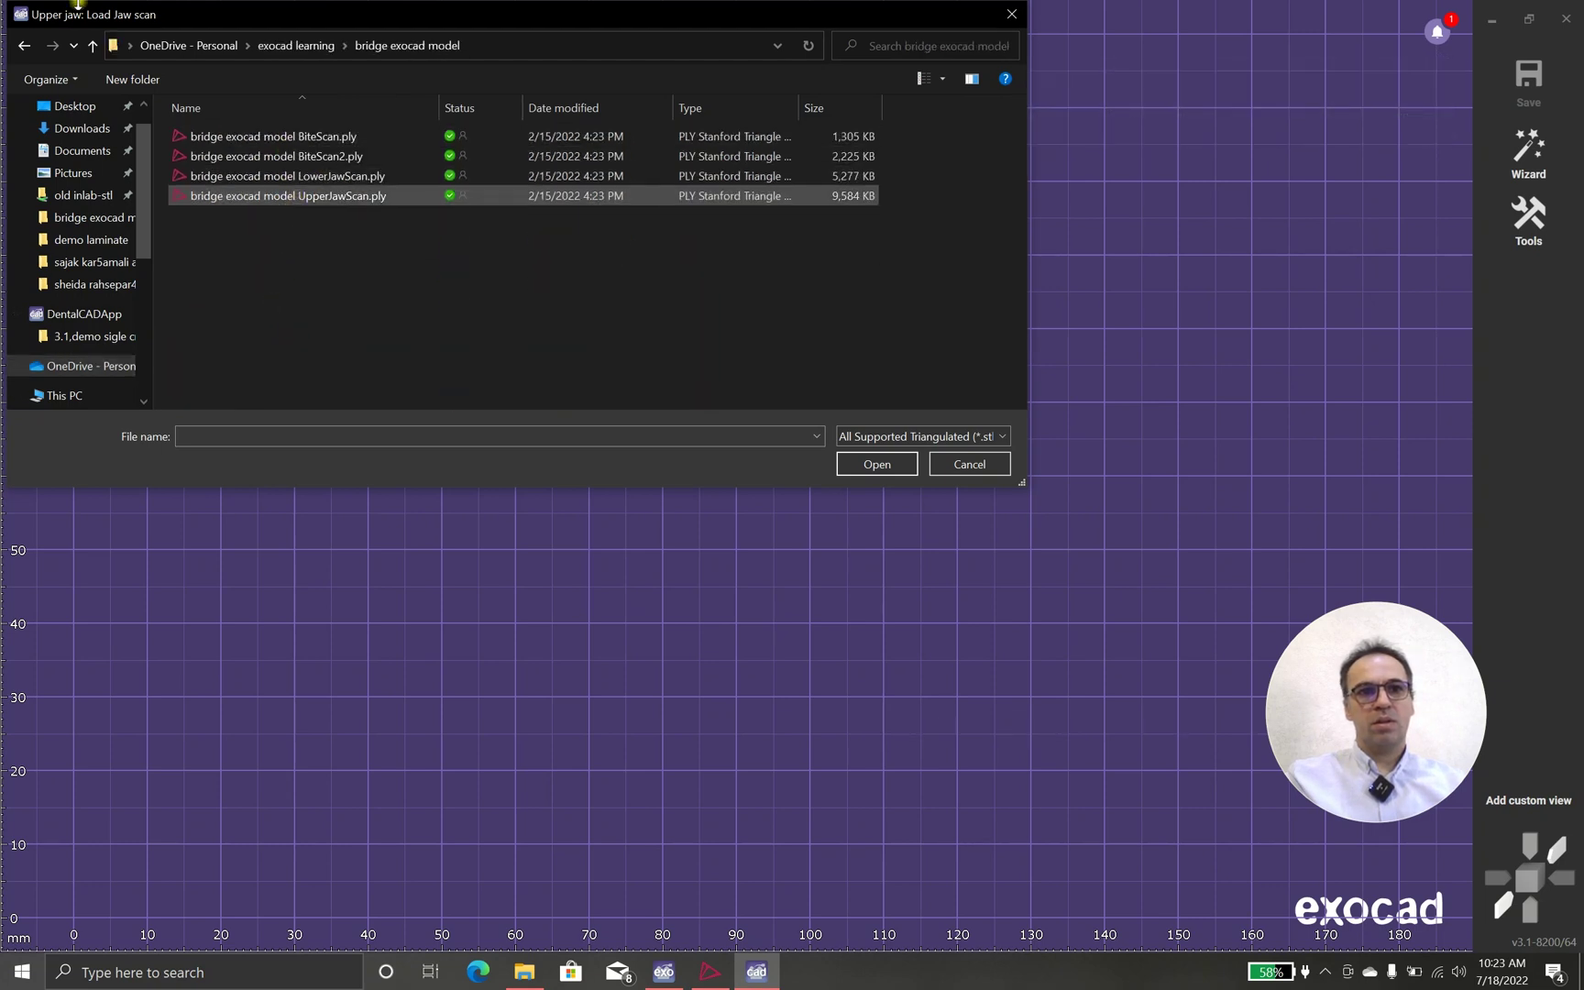
double_click(265, 197)
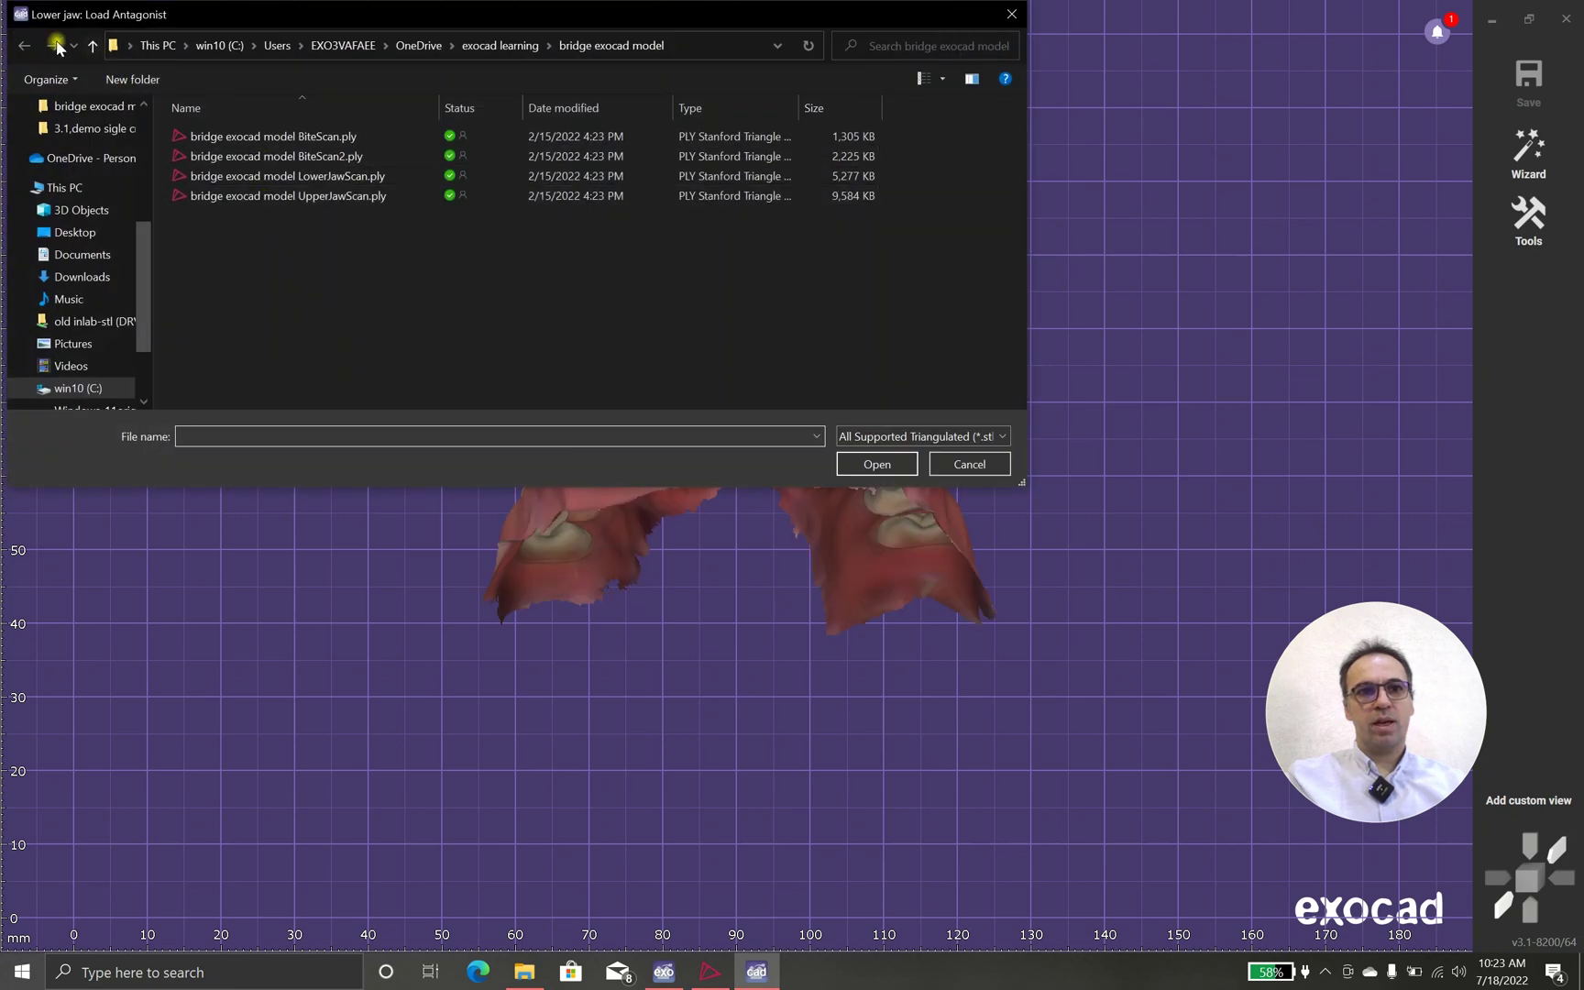
double_click(342, 178)
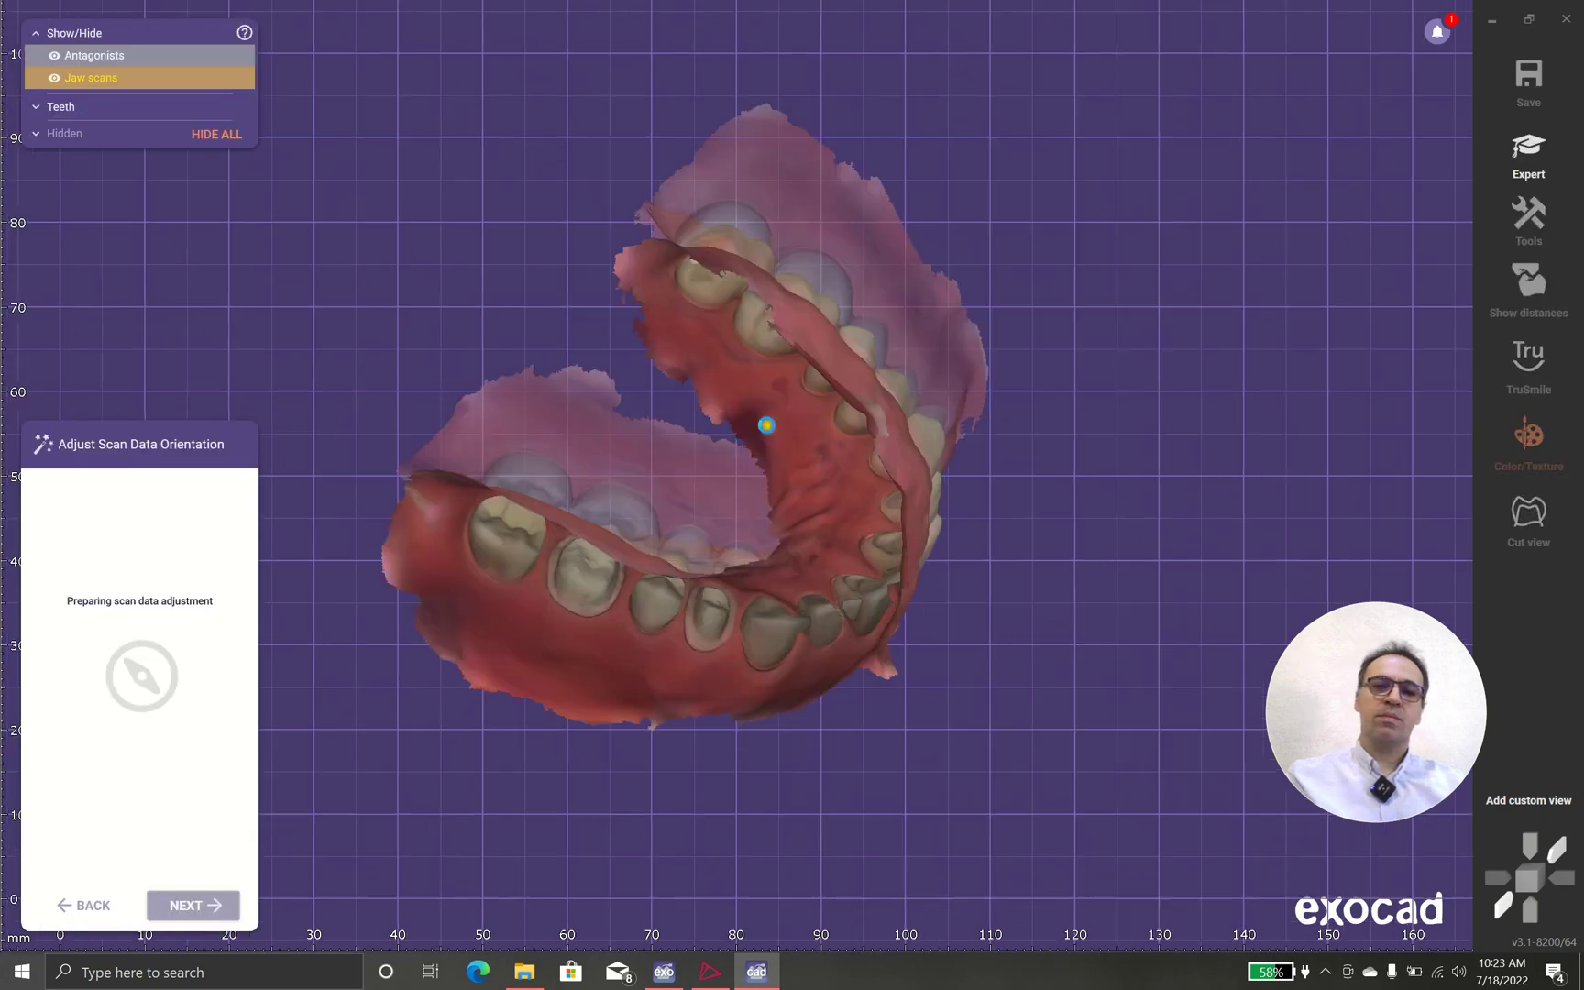